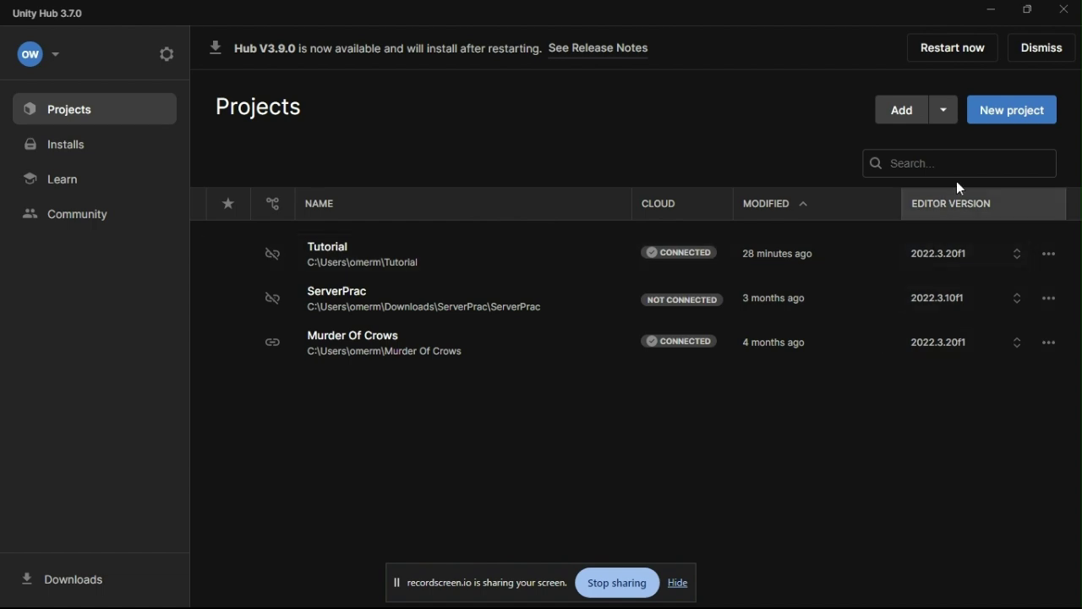
left_click(981, 108)
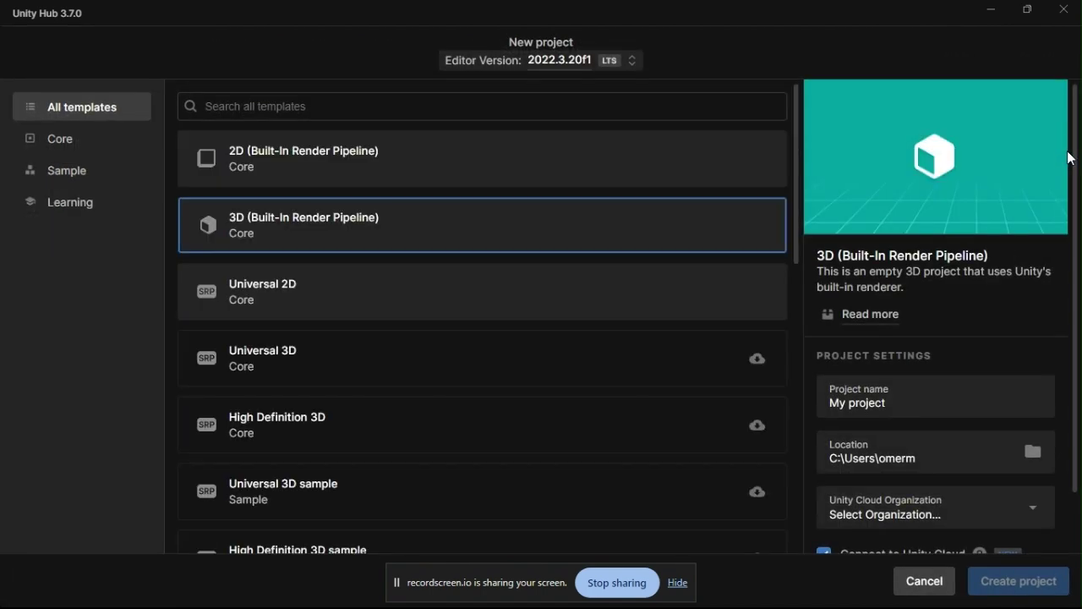
scroll(440, 292, "down", 3)
scroll(395, 297, "down", 5)
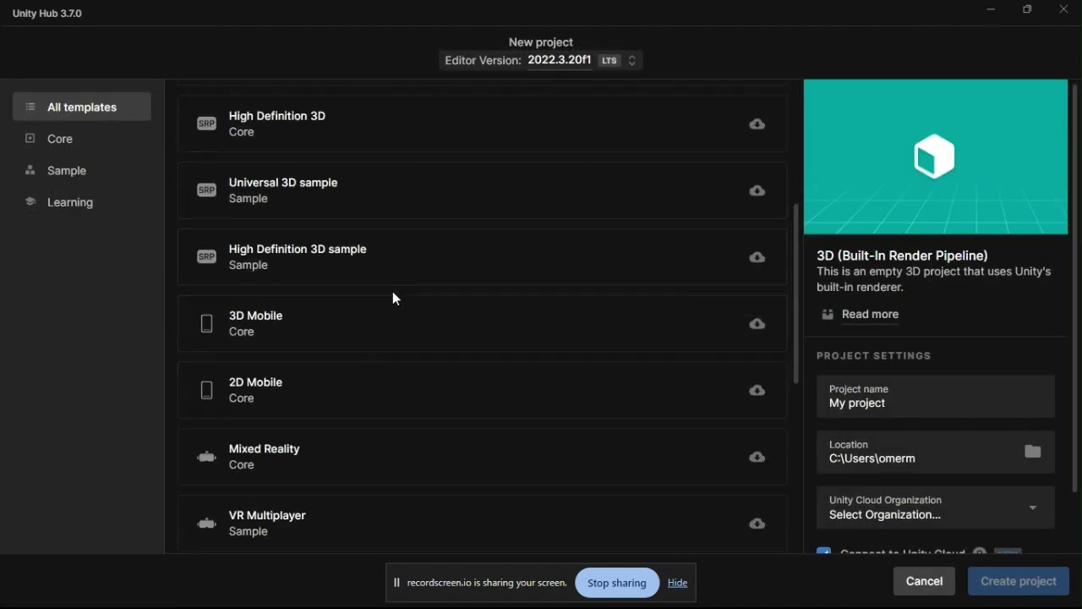
scroll(461, 397, "down", 1)
scroll(470, 403, "up", 9)
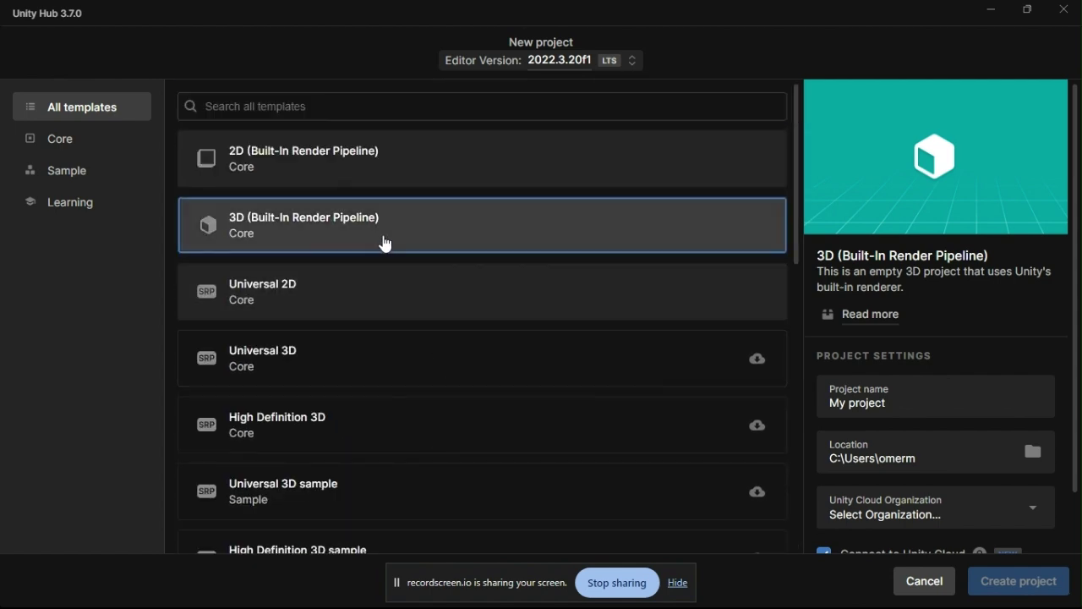
left_click(381, 242)
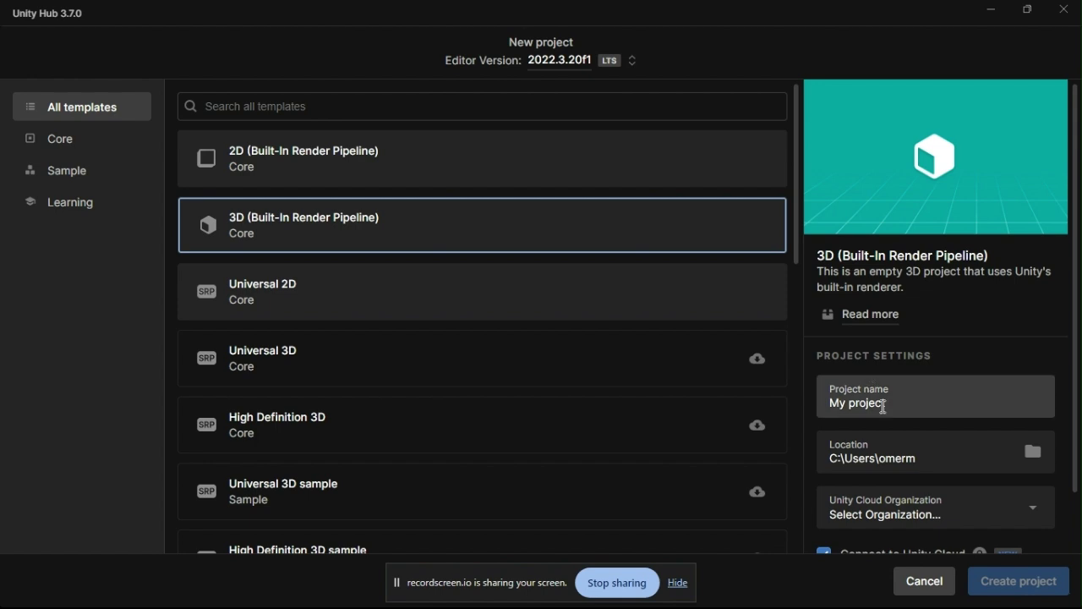
left_click(921, 584)
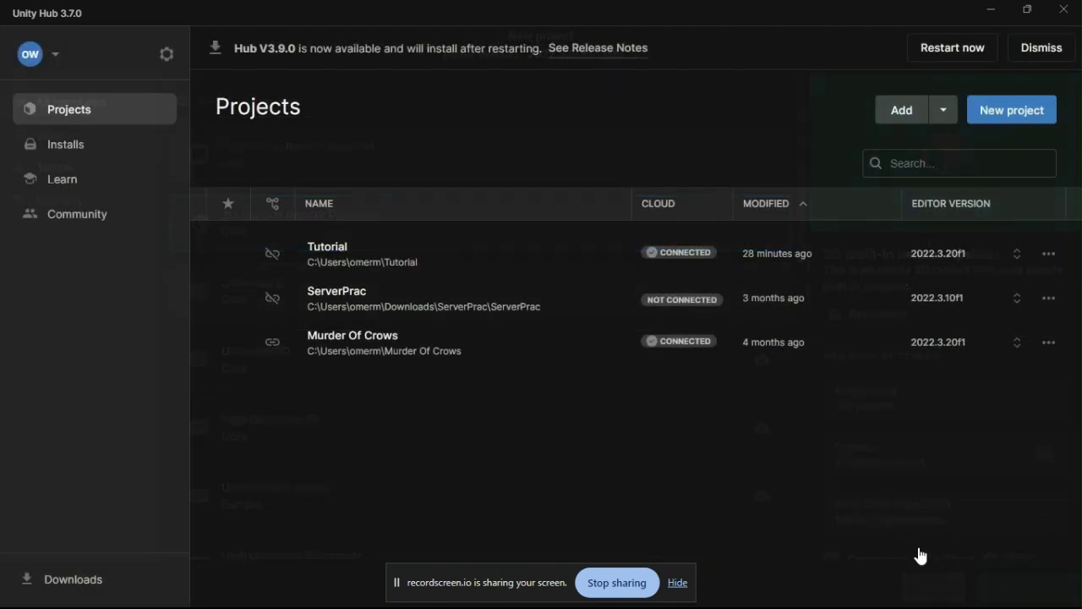
- Switch to the Unity editor window with the already open Tutorial project
mouse_move(693, 607)
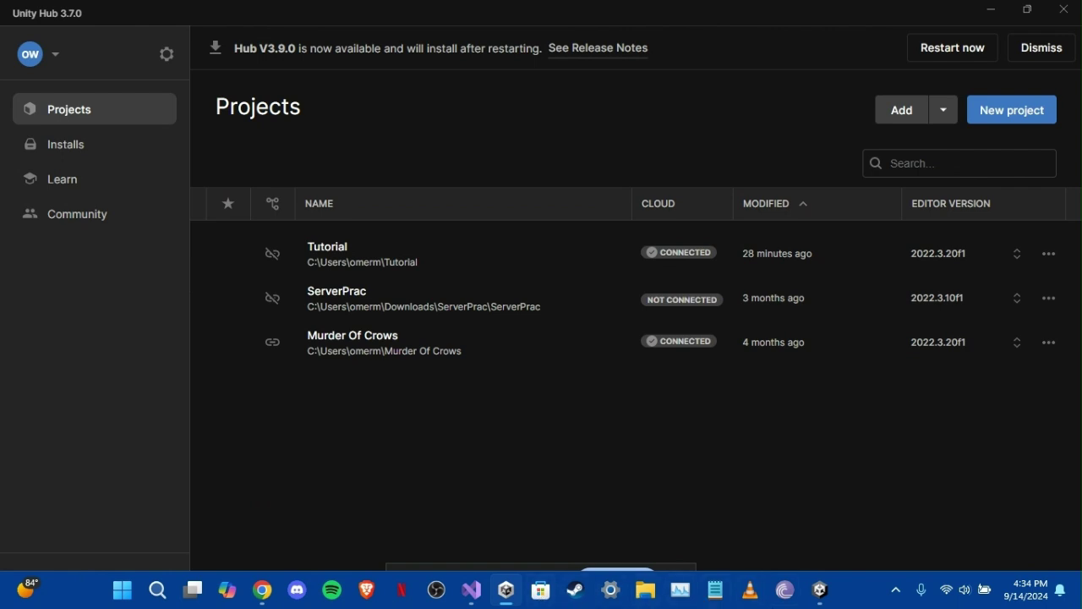
mouse_move(819, 590)
left_click(822, 542)
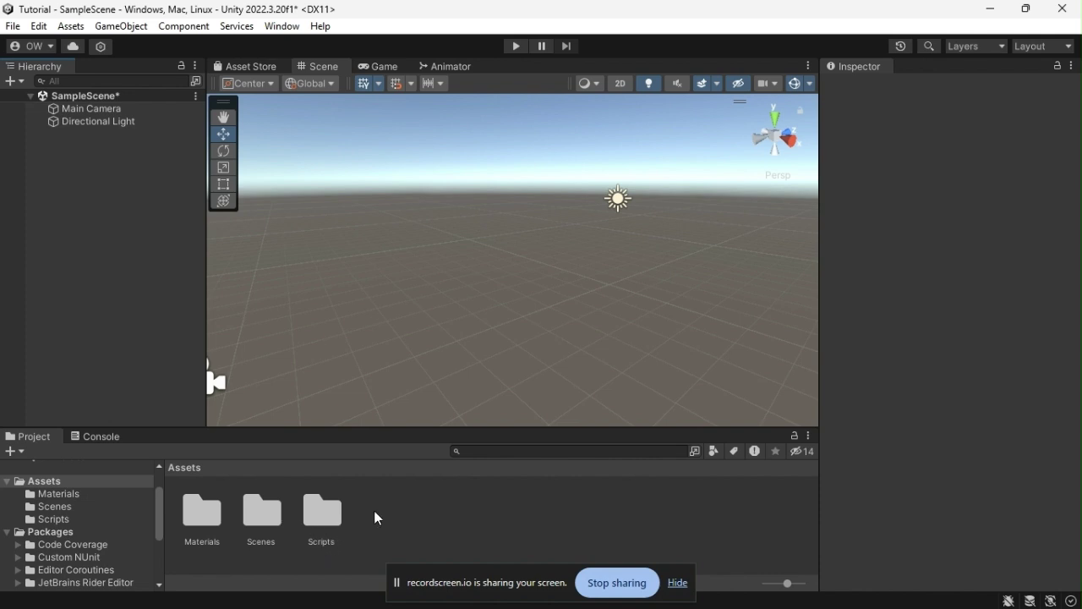
- Examine the default Main Camera and Directional Light objects and look around the empty scene
mouse_move(381, 317)
right_mouse_down()
mouse_move(406, 316)
mouse_move(319, 361)
mouse_move(396, 318)
right_mouse_up()
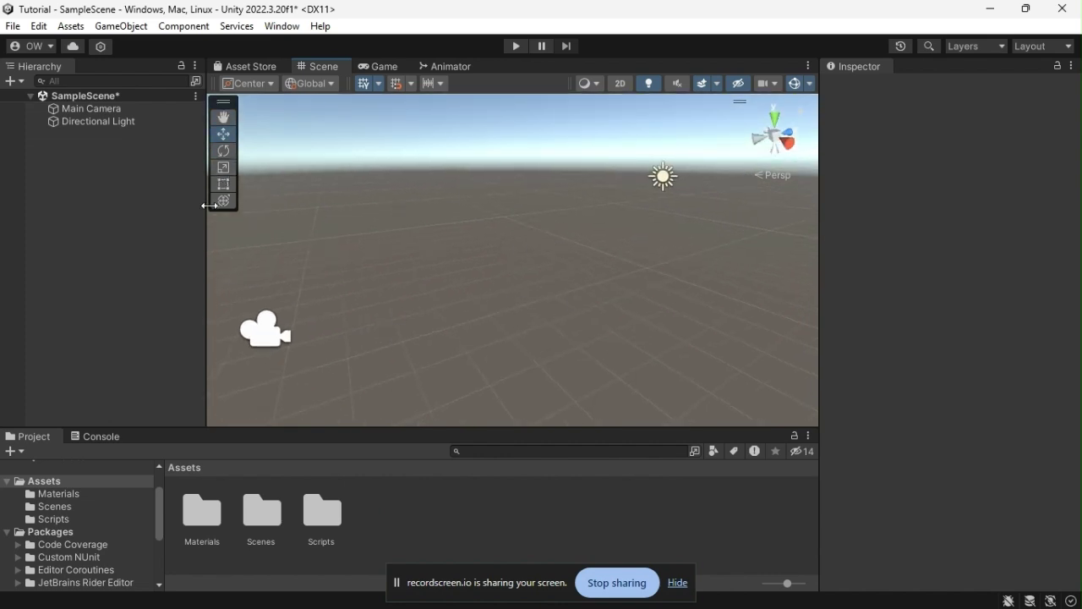
left_click(111, 110)
left_click(108, 121)
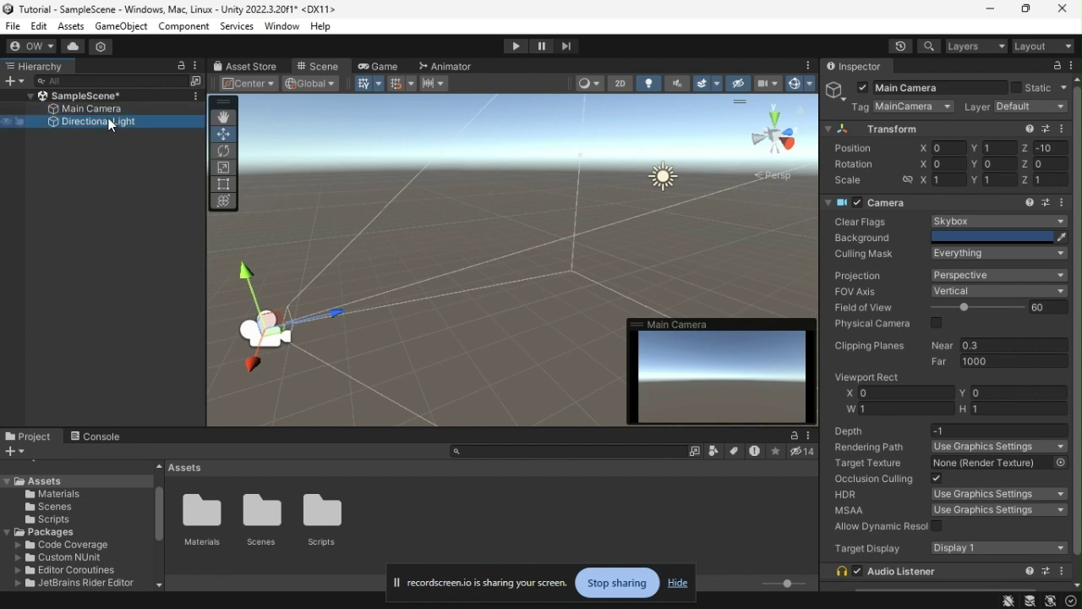
left_click(111, 190)
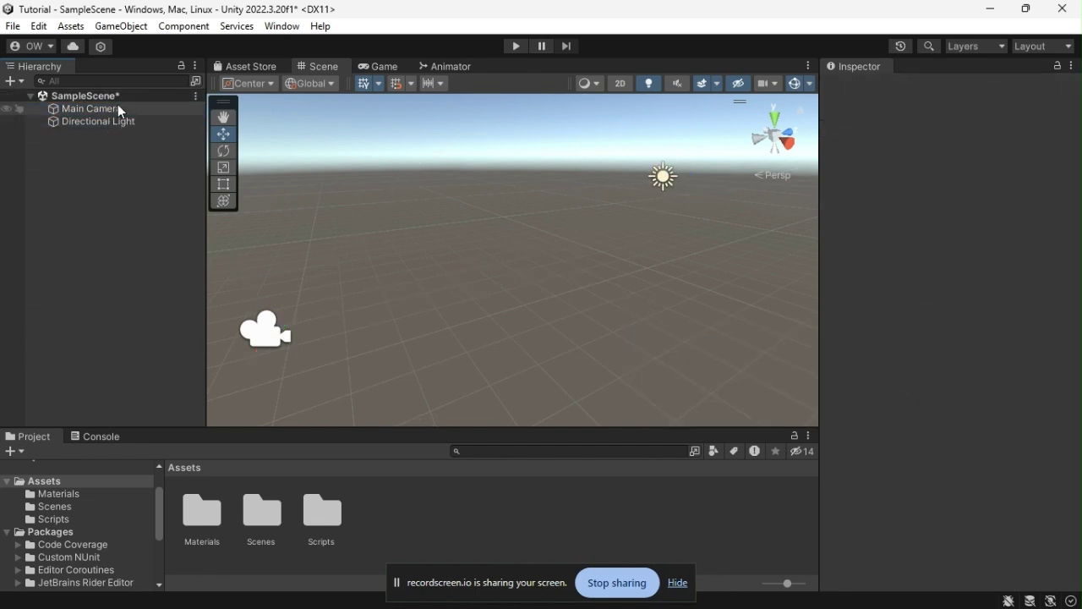
left_click(125, 108)
left_click(114, 211)
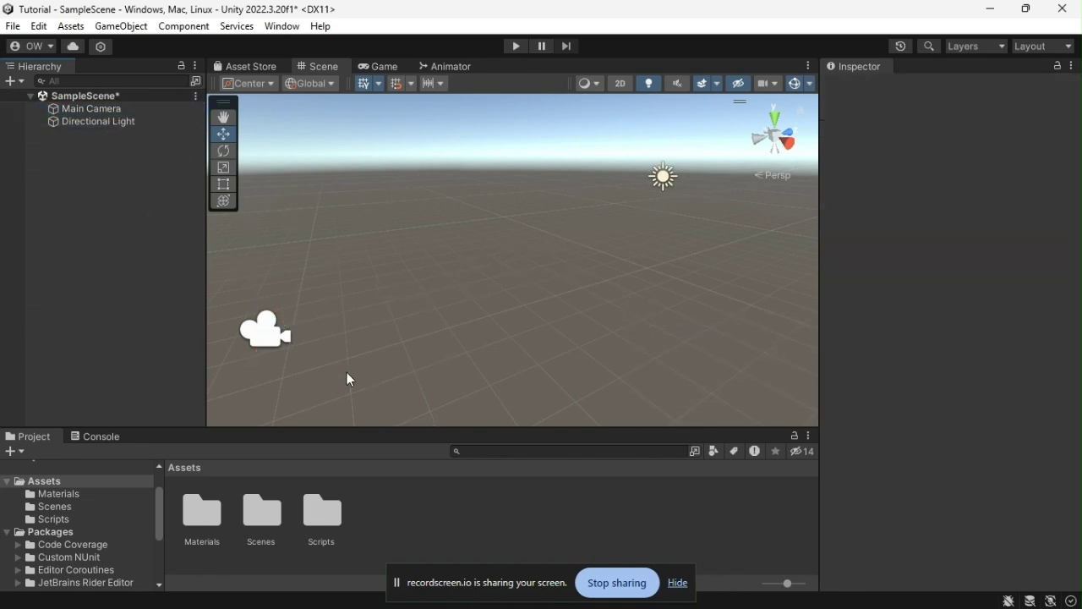
right_click_drag(567, 303, 469, 338)
scroll(394, 330, "up", 3)
right_click_drag(464, 292, 356, 330)
scroll(386, 293, "up", 1)
scroll(393, 287, "down", 3)
right_click_drag(498, 256, 592, 313)
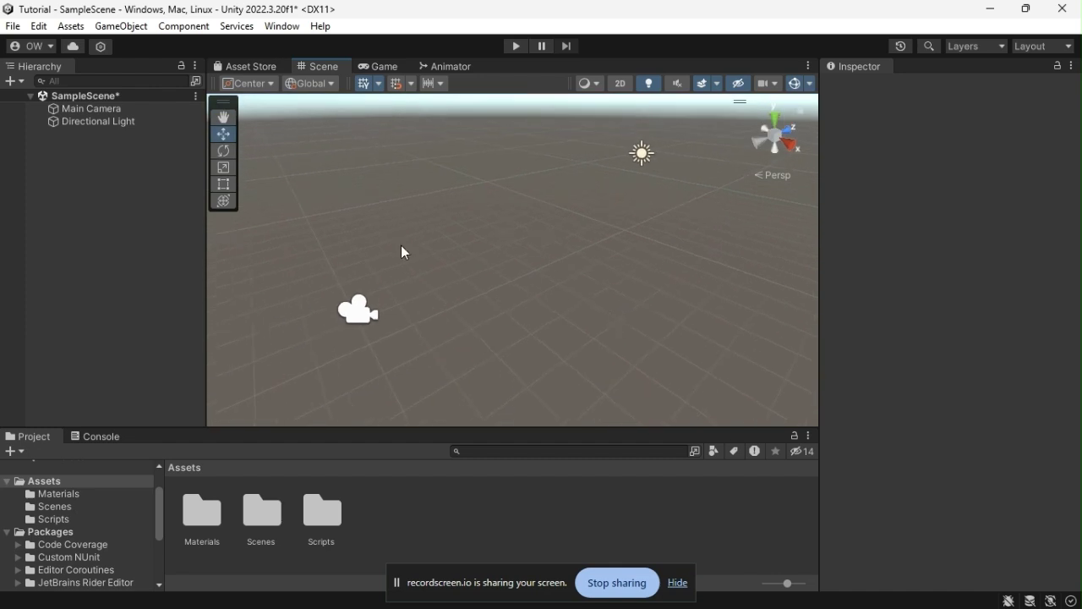
- Inspect the Main Camera's preview and the Directional Light's settings, leaving nothing selected
left_click(106, 111)
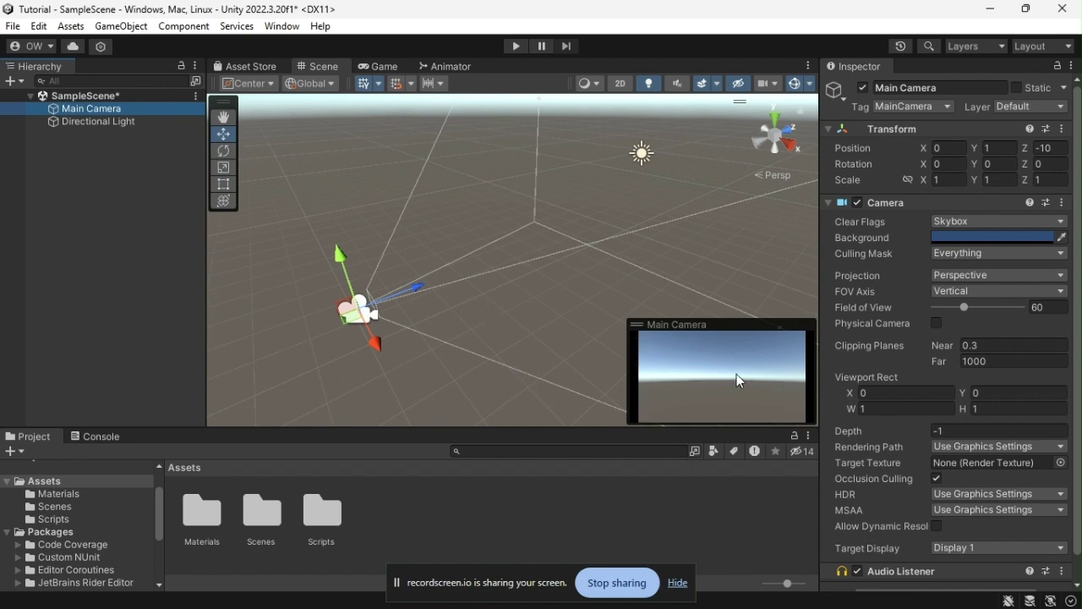
right_click_drag(507, 338, 515, 378)
left_click(590, 202)
left_click(589, 202)
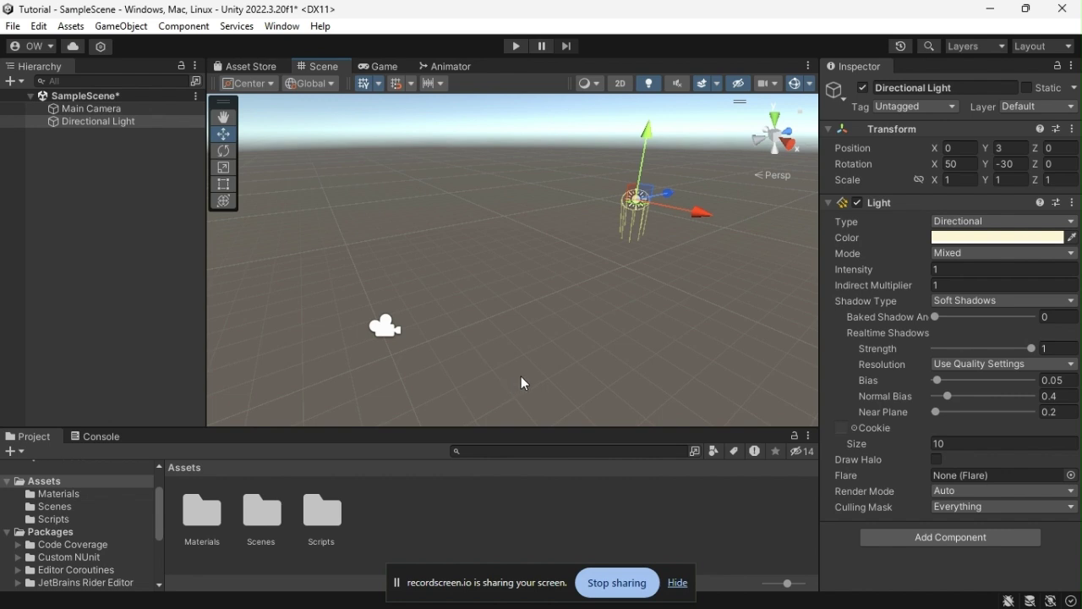
left_click(183, 246)
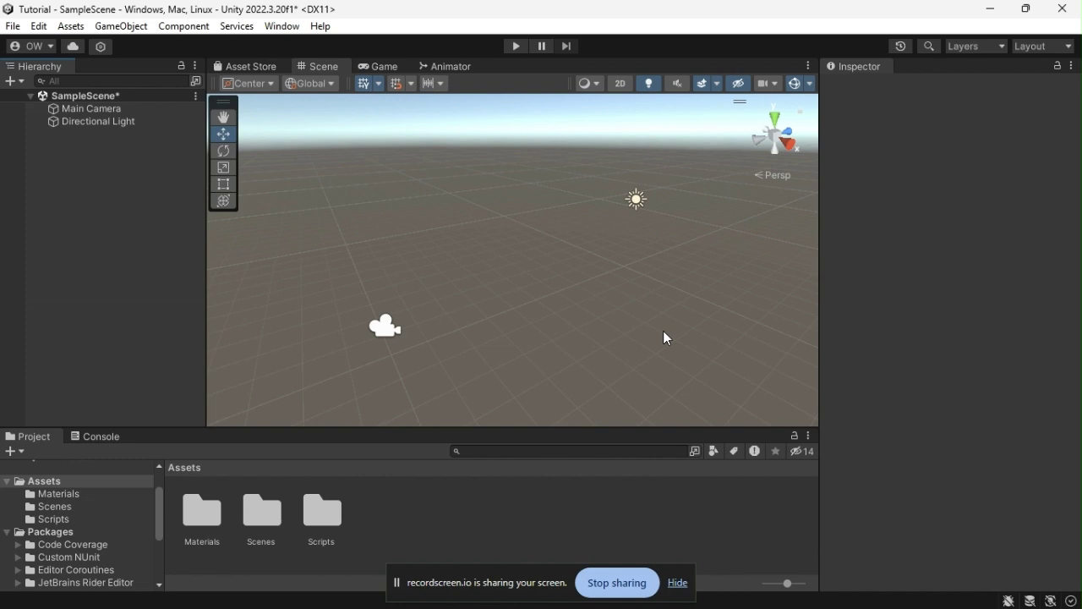
- Add a 3D plane to the sample scene
right_click_drag(568, 332, 587, 358)
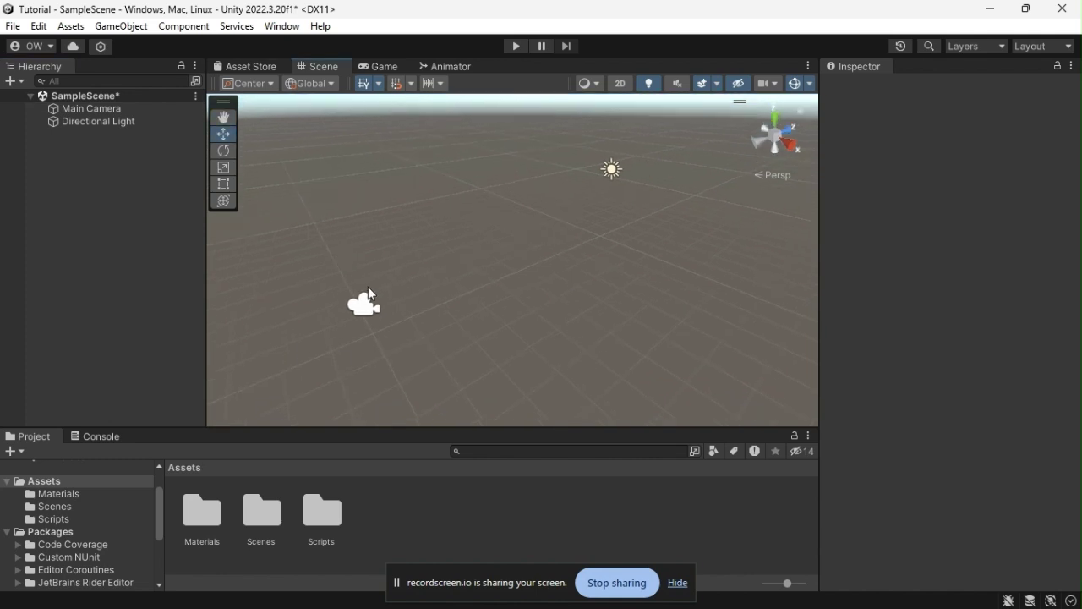
right_click(110, 178)
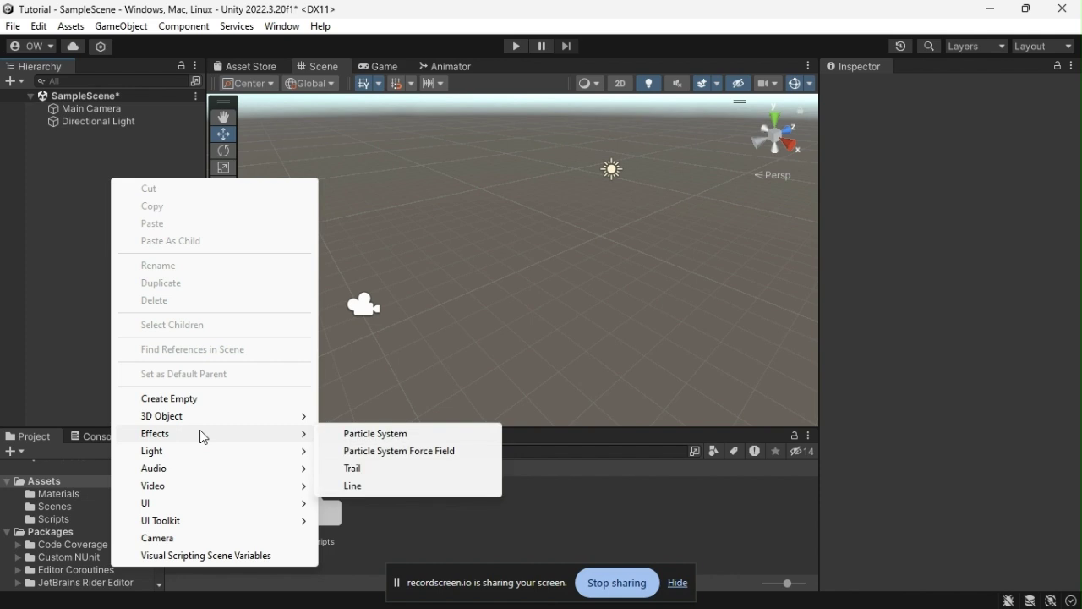
mouse_move(313, 415)
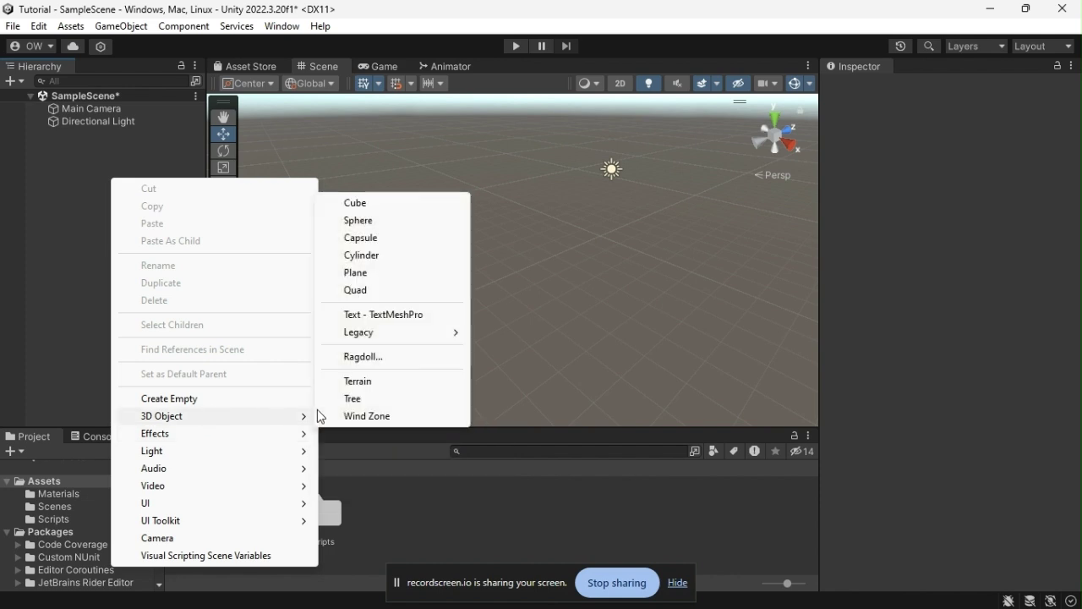
left_click(375, 273)
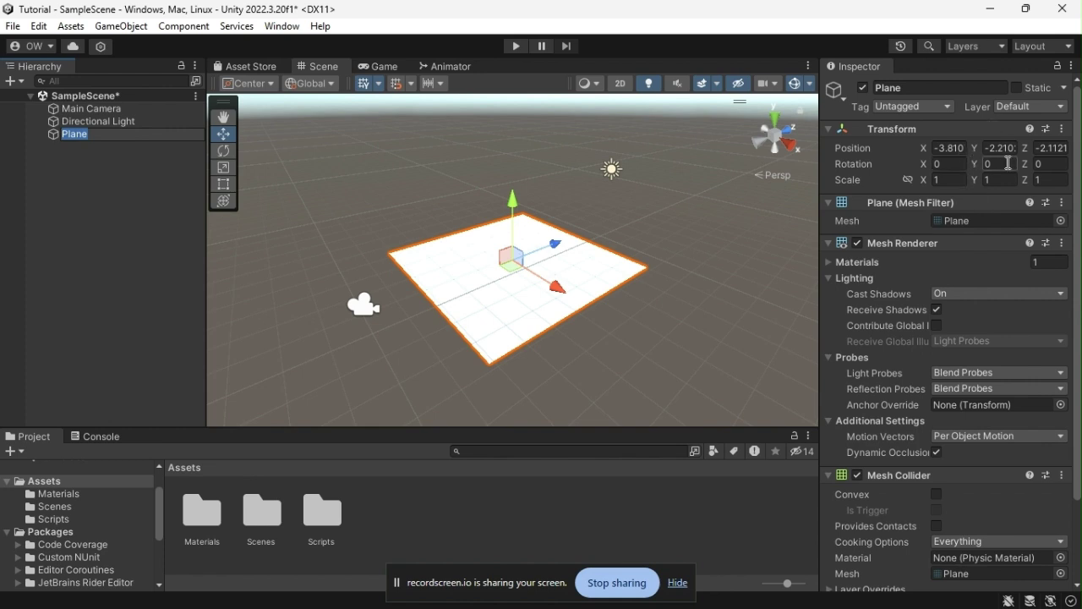
- Set the plane's position to 0 on the X, Y and Z axes
left_click(954, 150)
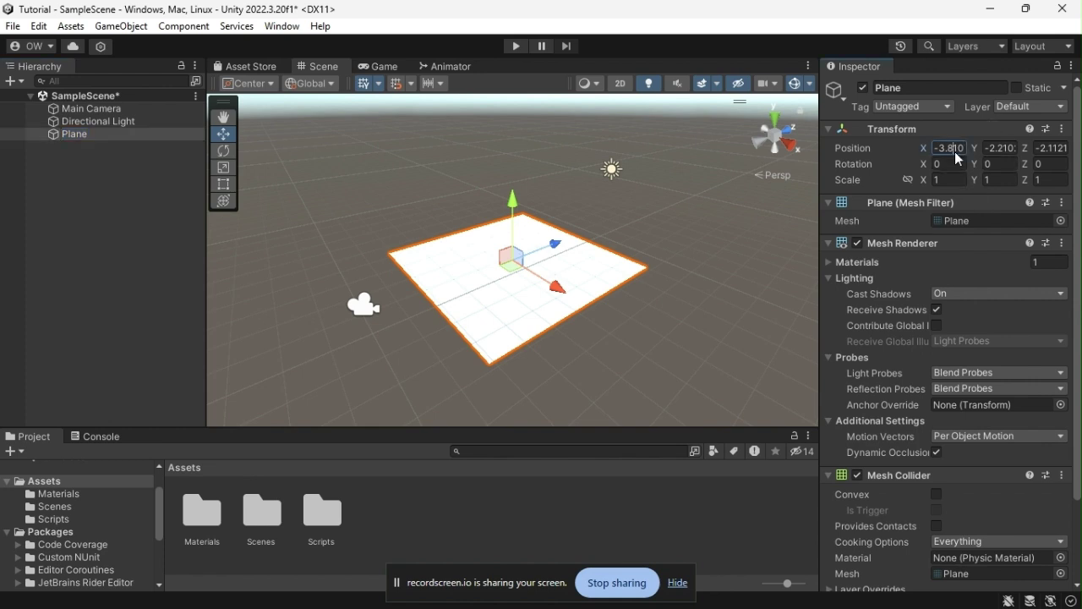
type("0")
key("Tab")
type("0")
key("Tab")
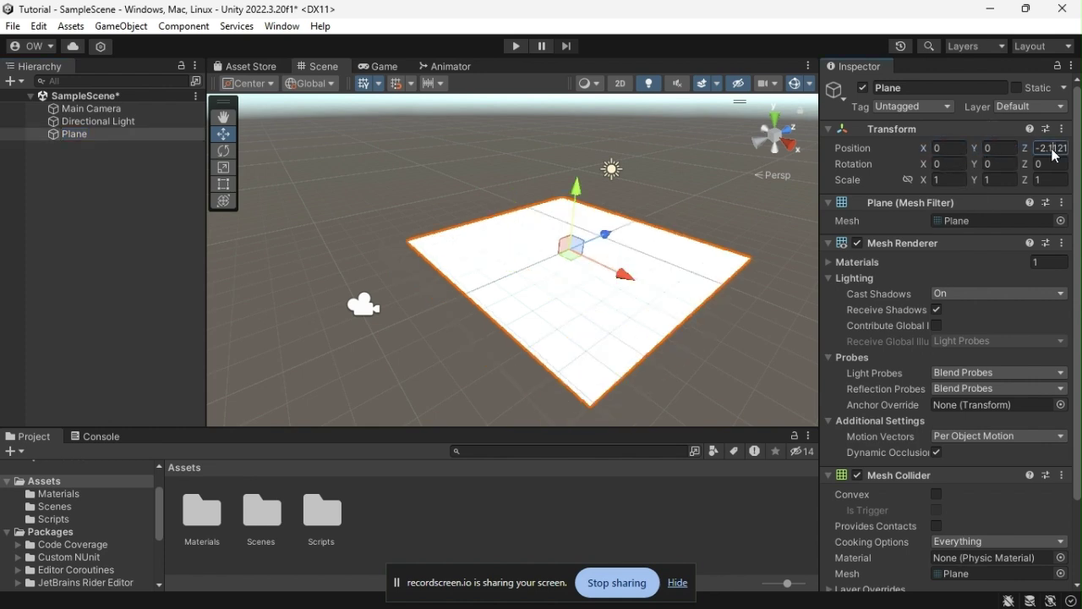
type("0")
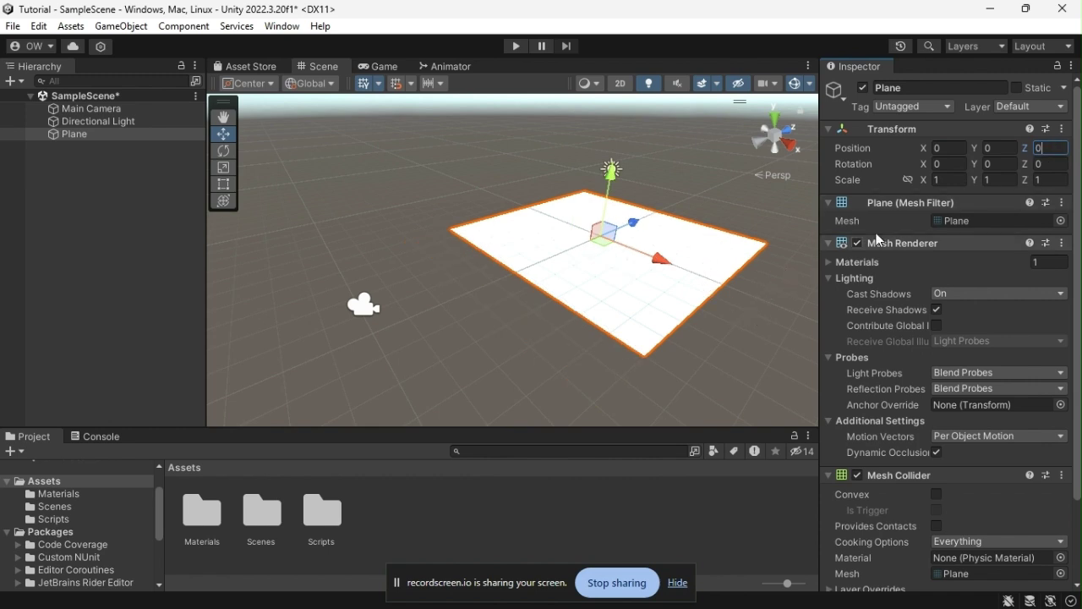
- Scale the plane to 10 on both the X and Z axes
left_click(944, 184)
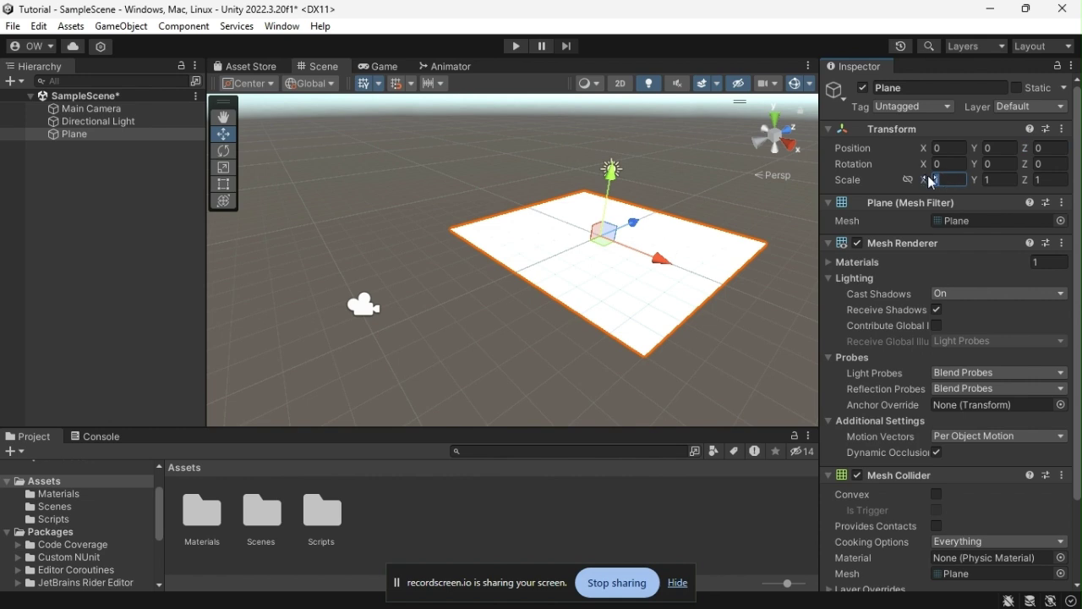
type("10")
left_click(1047, 180)
type("10")
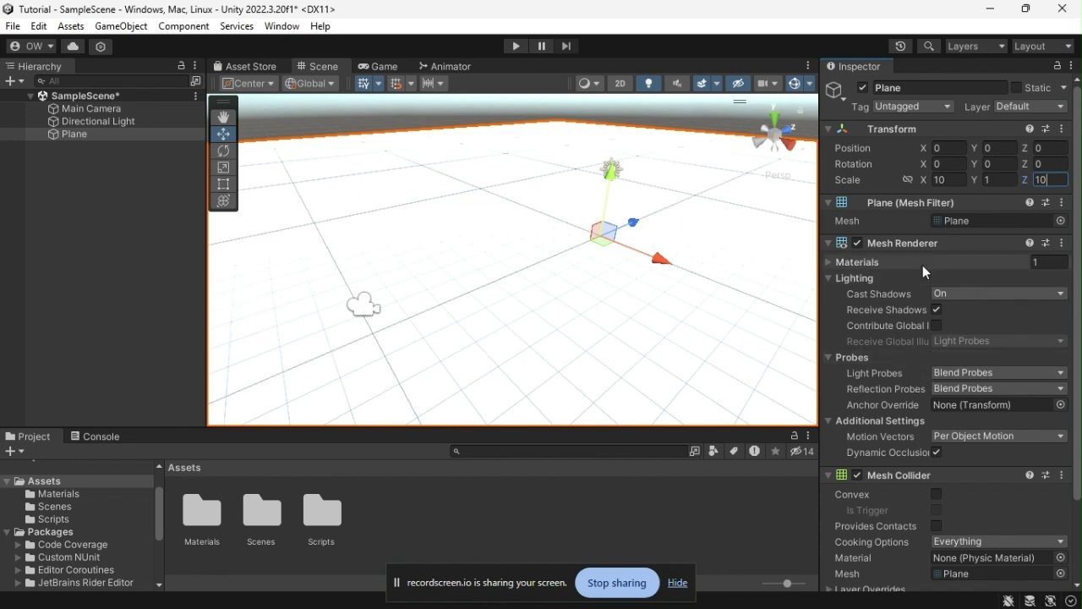
- Examine the plane's Mesh Filter, Mesh Renderer and Mesh Collider components, briefly disabling and re-enabling the Mesh Renderer
scroll(922, 265, "down", 1)
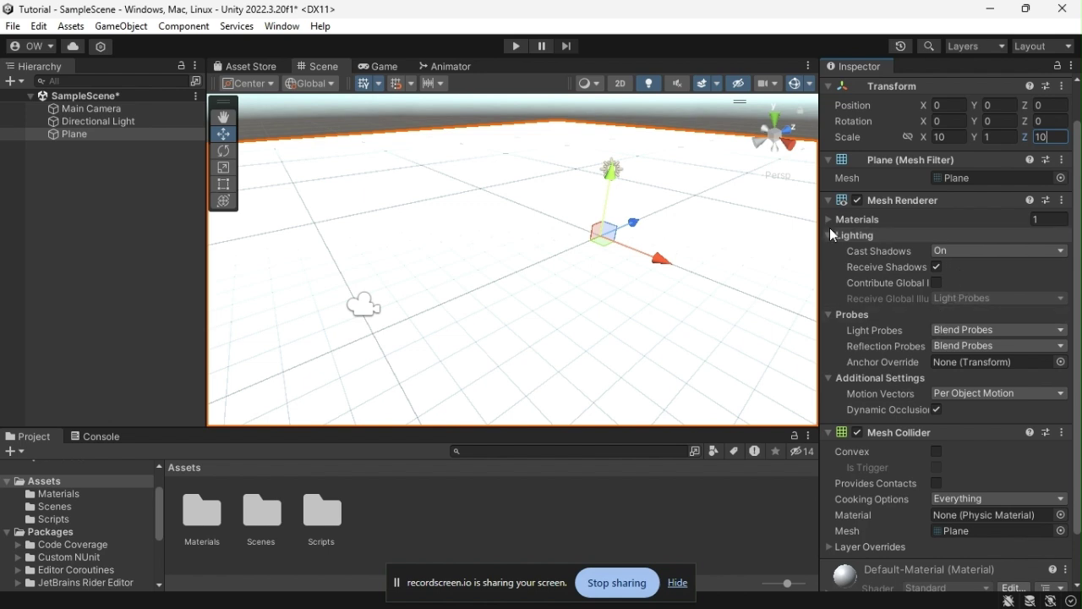
left_click(861, 203)
left_click(861, 202)
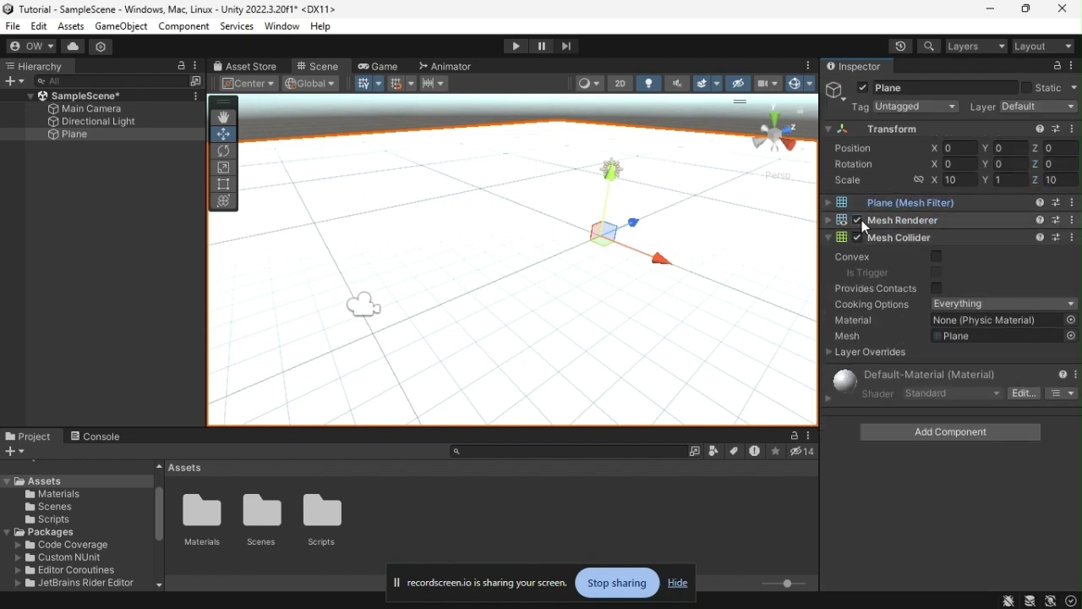
left_click(881, 202)
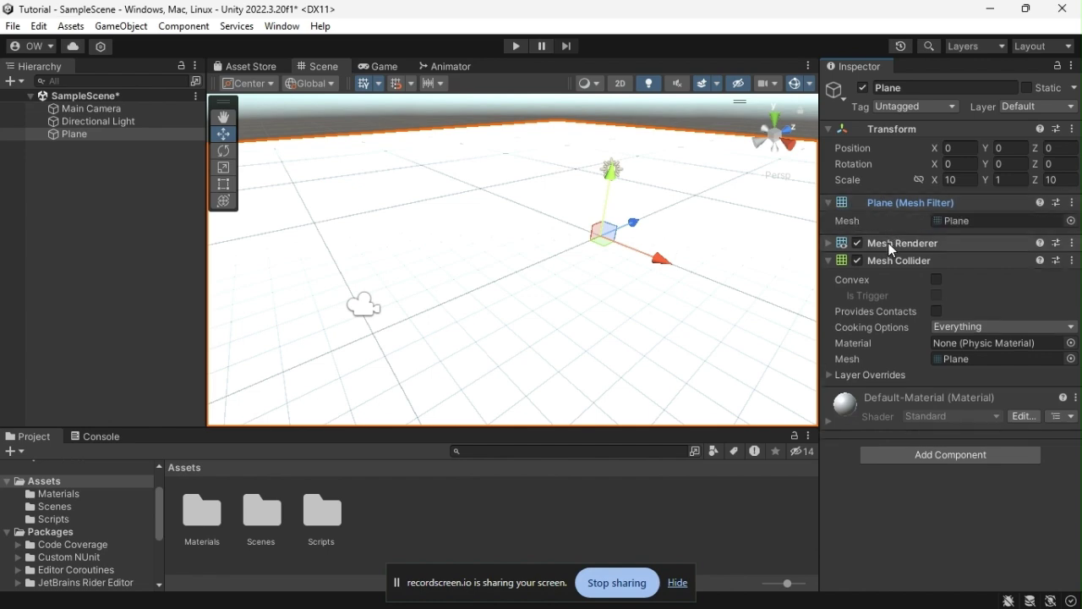
left_click(895, 243)
left_click(858, 243)
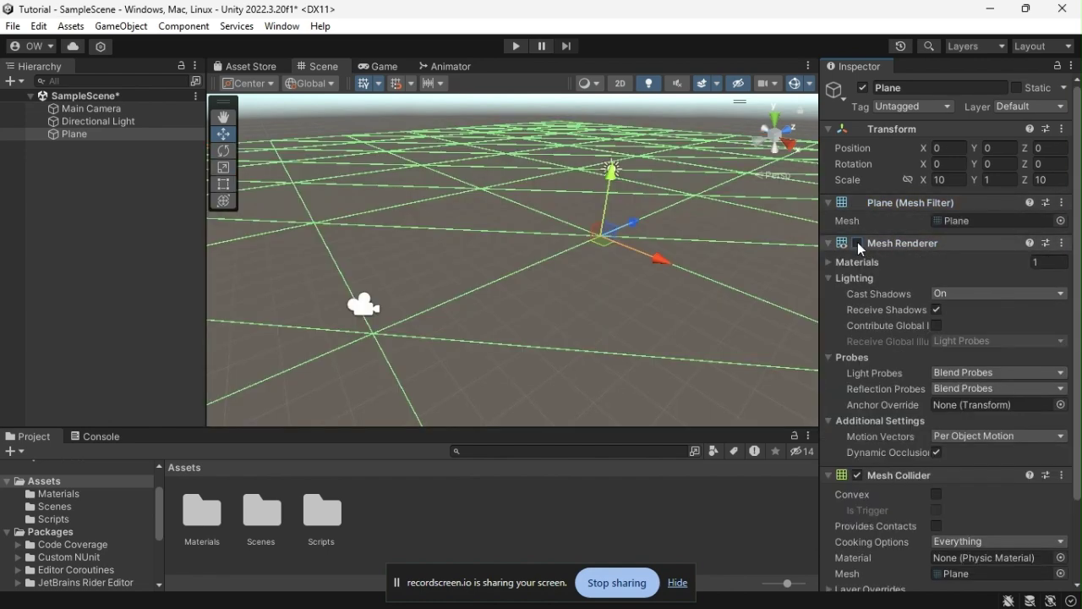
left_click(857, 243)
scroll(930, 292, "down", 2)
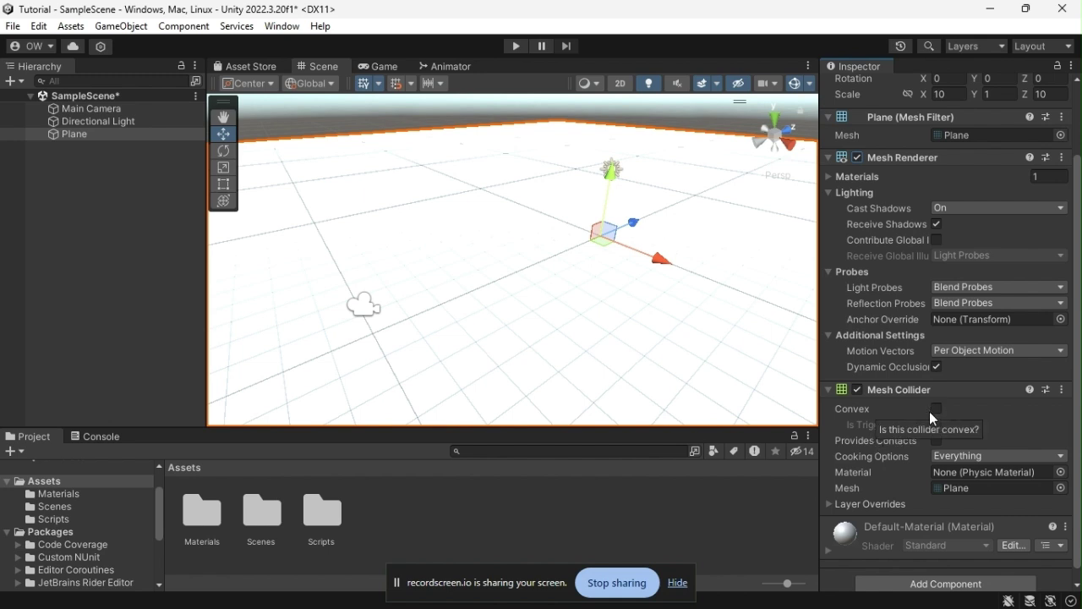
scroll(935, 412, "down", 1)
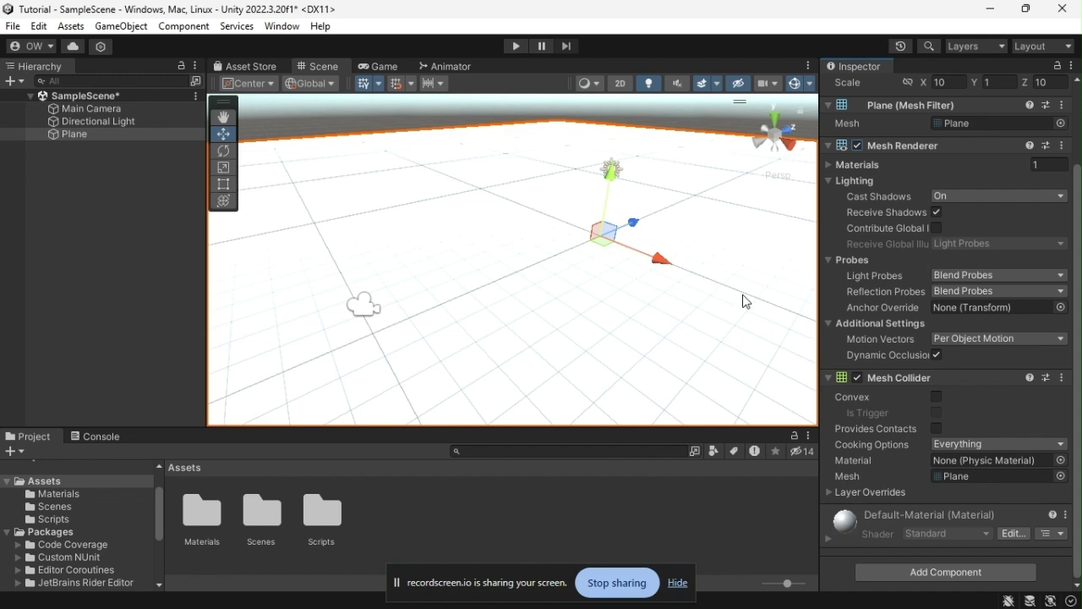
- Add a 3D sphere to the scene as a separate object beside the plane
right_click(66, 173)
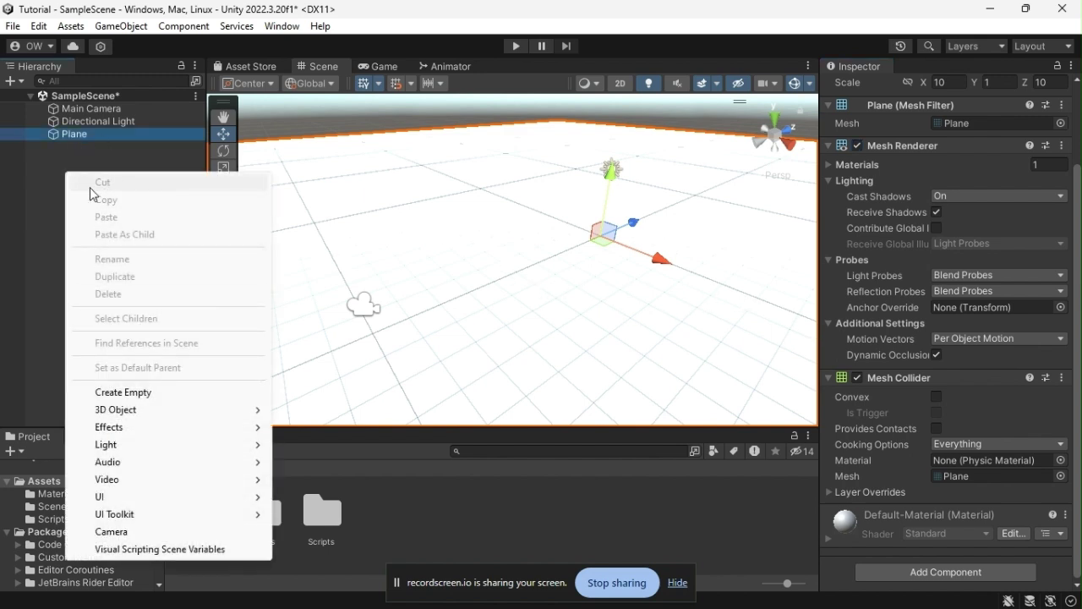
mouse_move(195, 417)
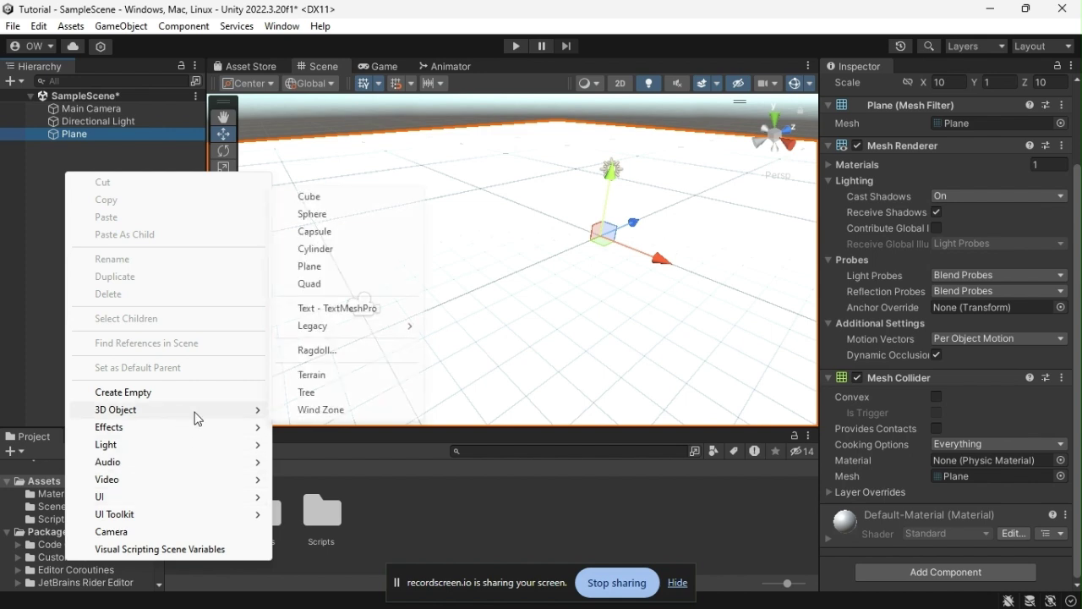
left_click(330, 217)
left_click(102, 228)
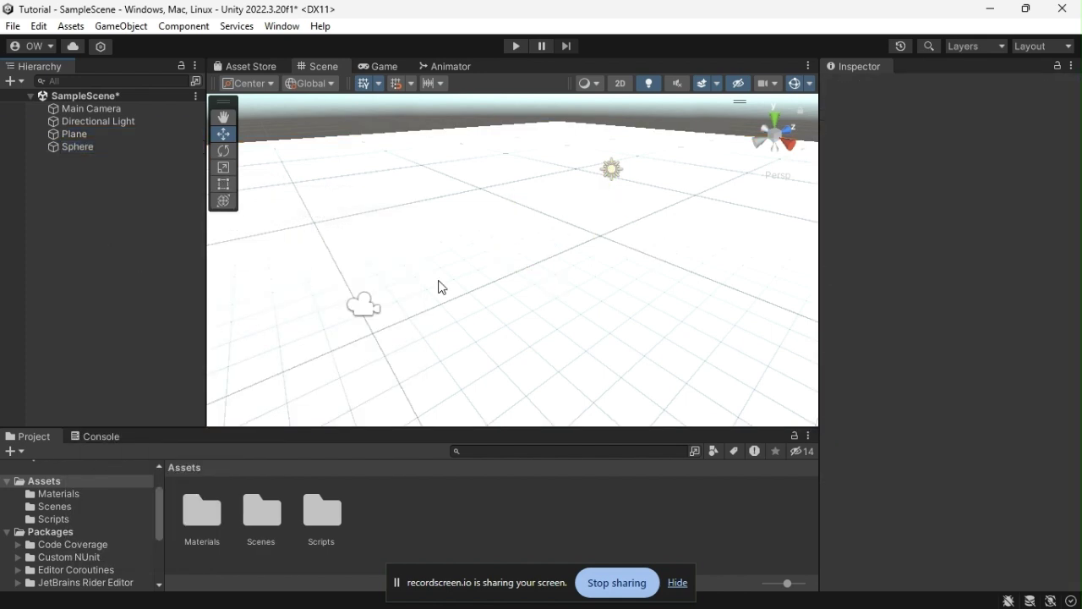
- Set the sphere's position to 0 on X, 1 on Y and 0 on Z so it sits above the plane's centre
left_click(109, 137)
left_click(108, 146)
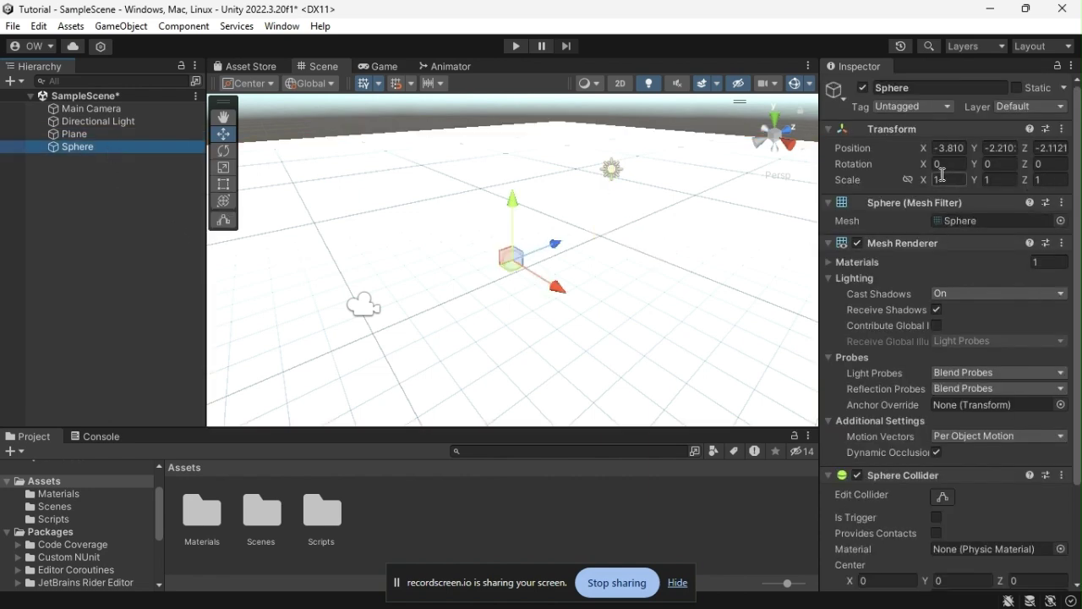
left_click(962, 149)
type("0")
left_click(1036, 148)
type("0")
left_click(997, 148)
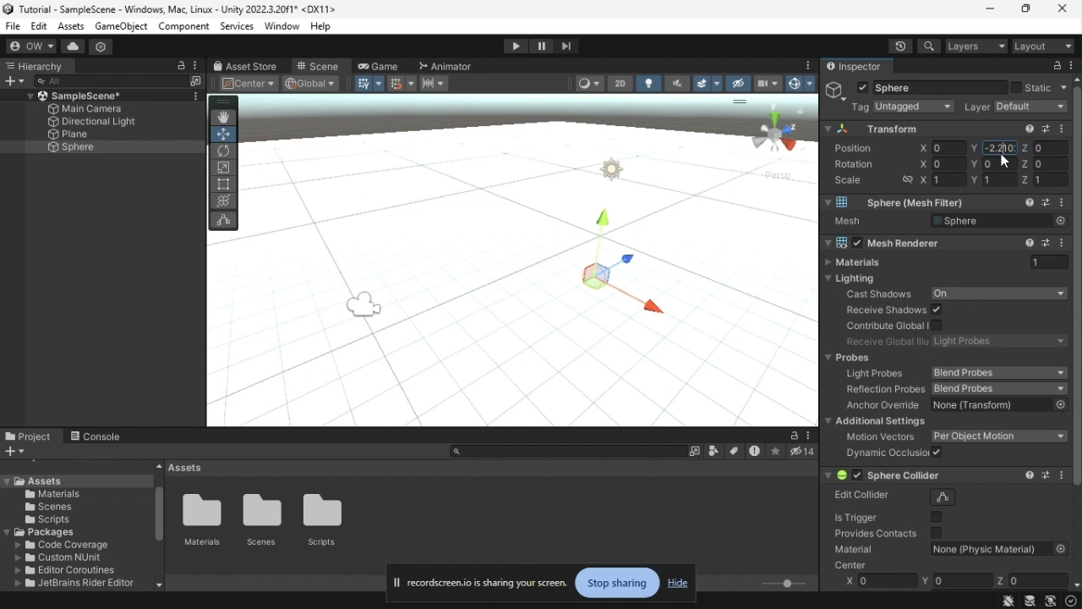
type("1")
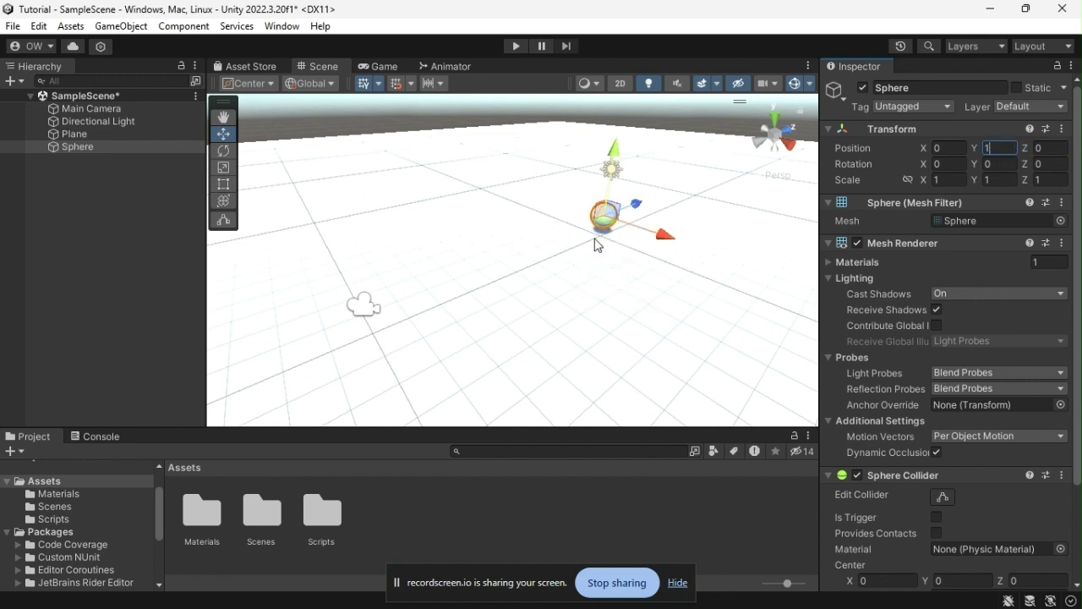
left_click(420, 126)
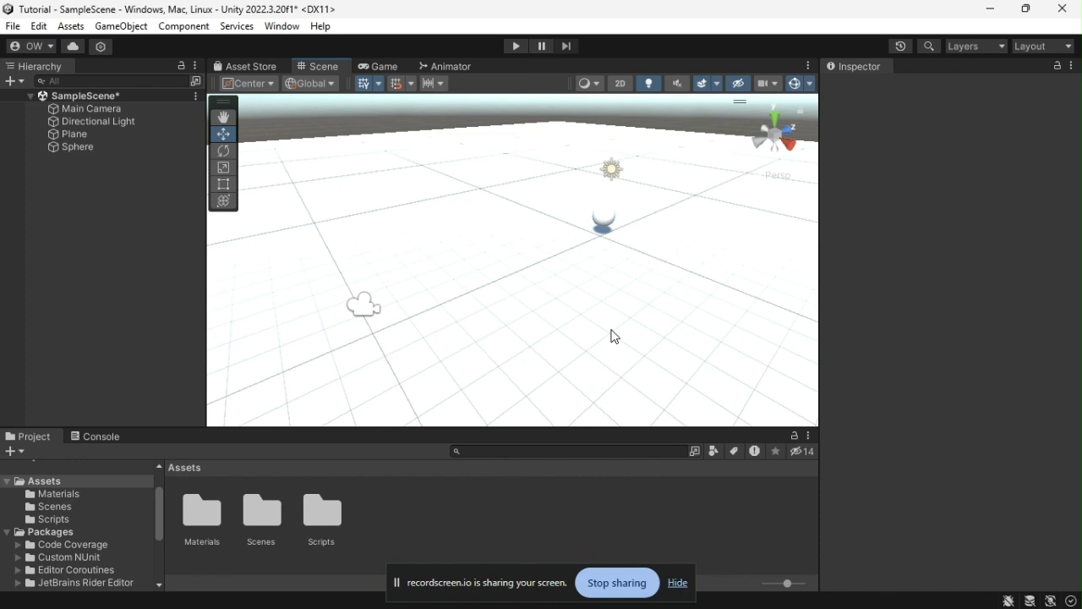
right_click(401, 505)
mouse_move(584, 64)
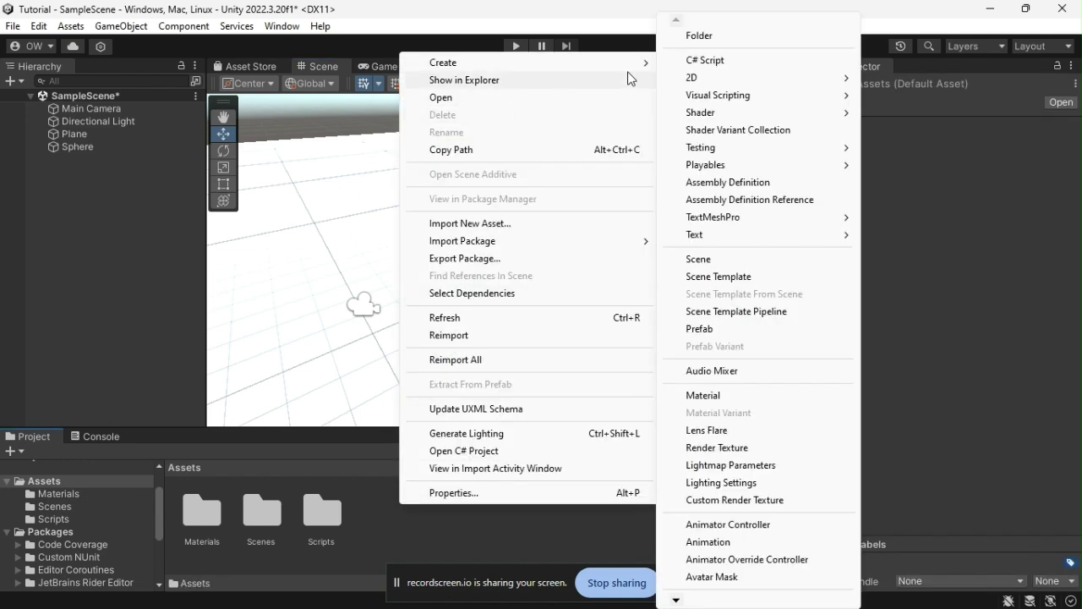
left_click(299, 476)
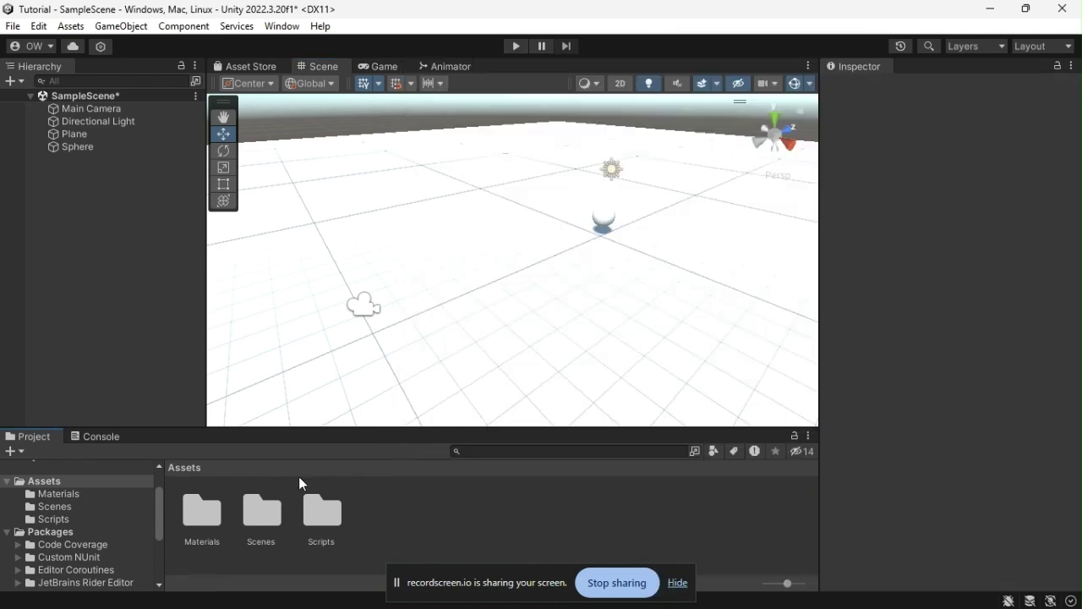
- Create a new material named Green in the Materials folder
double_click(200, 537)
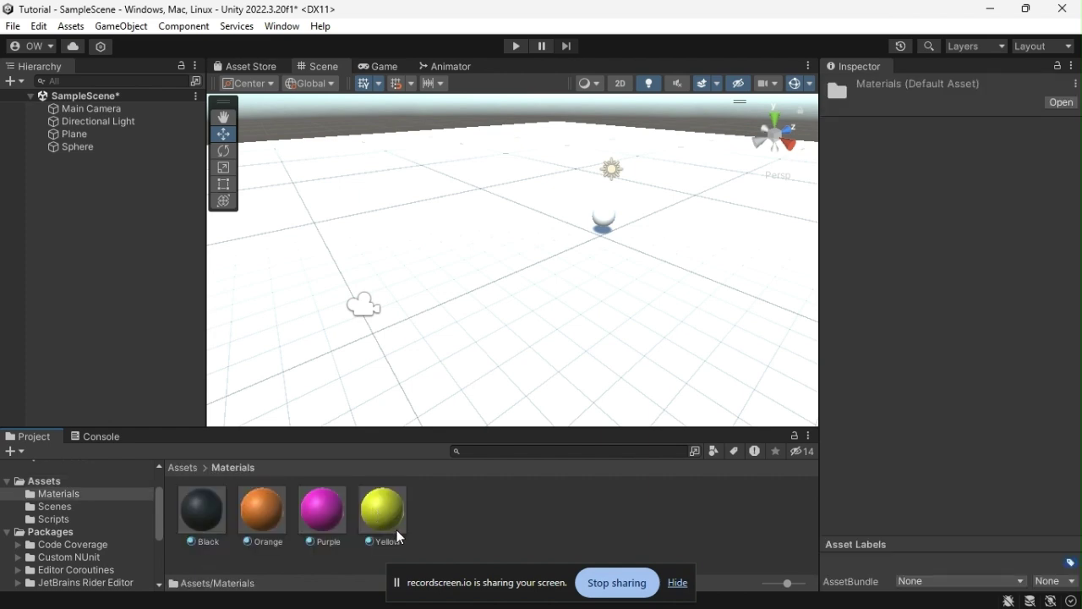
right_click(437, 514)
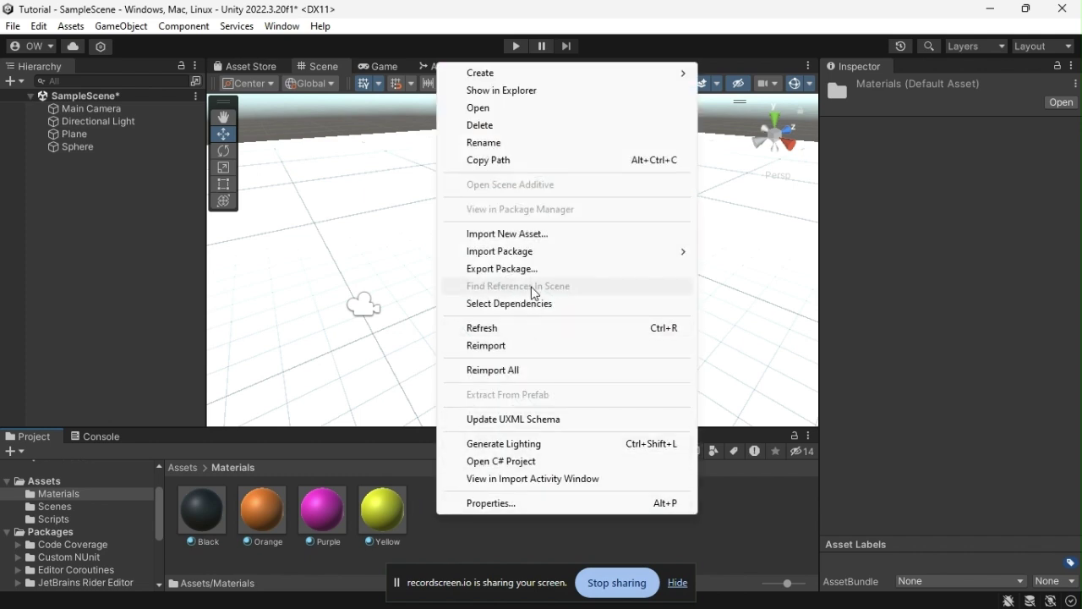
mouse_move(558, 76)
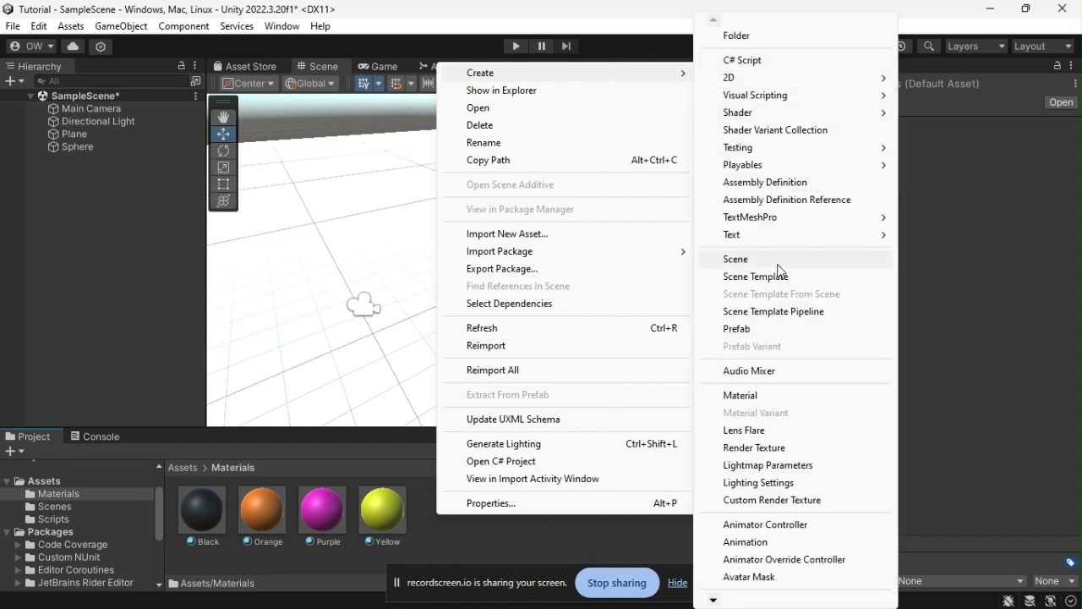
left_click(766, 395)
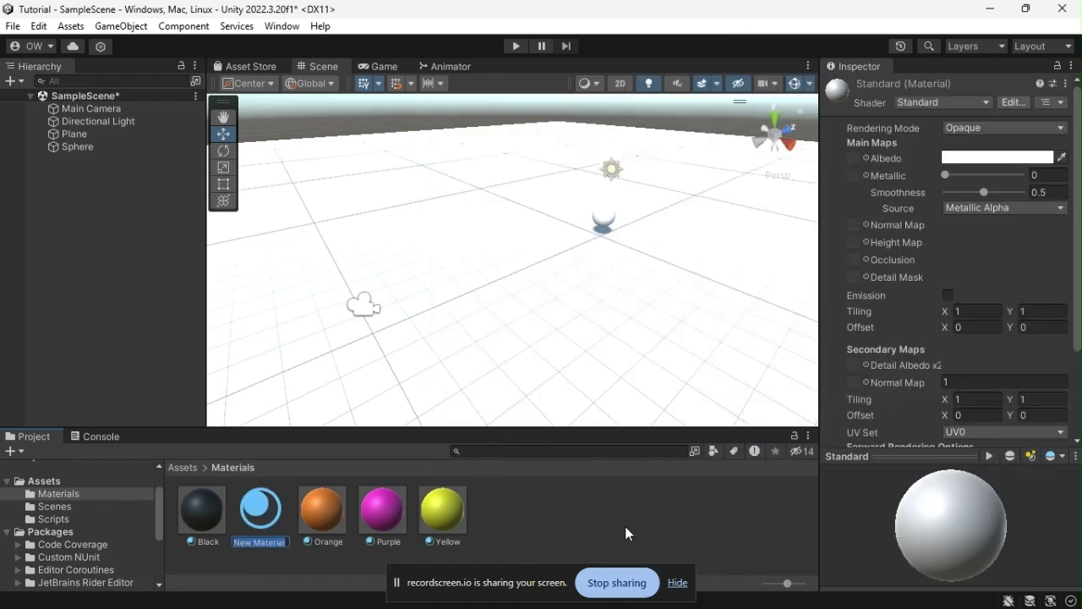
type("Green")
key("Return")
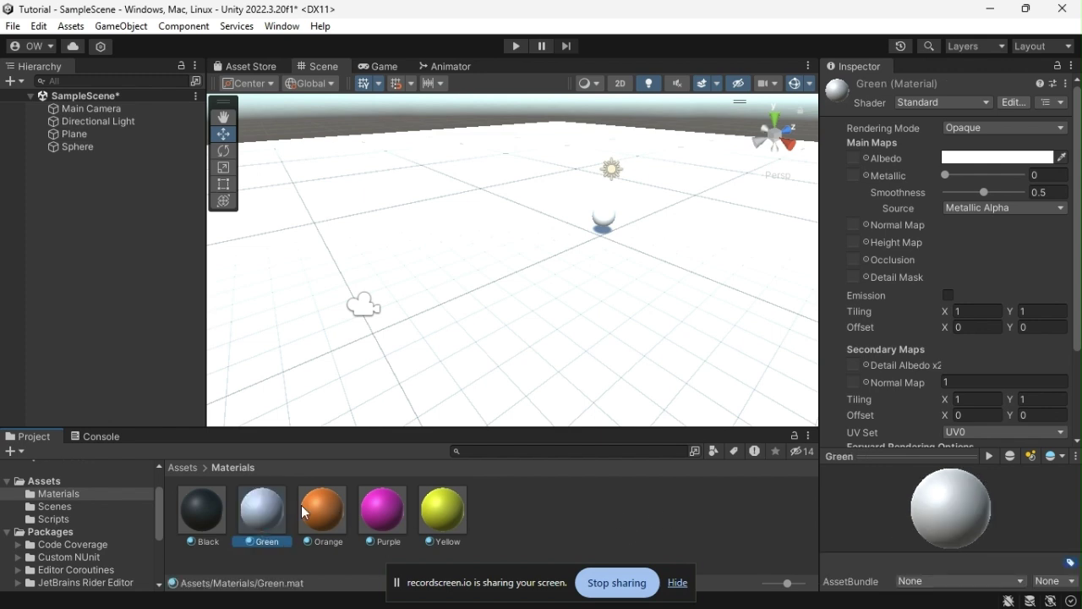
- Set the Green material's Albedo colour to bright green, hexadecimal 00FF2D
left_click(972, 159)
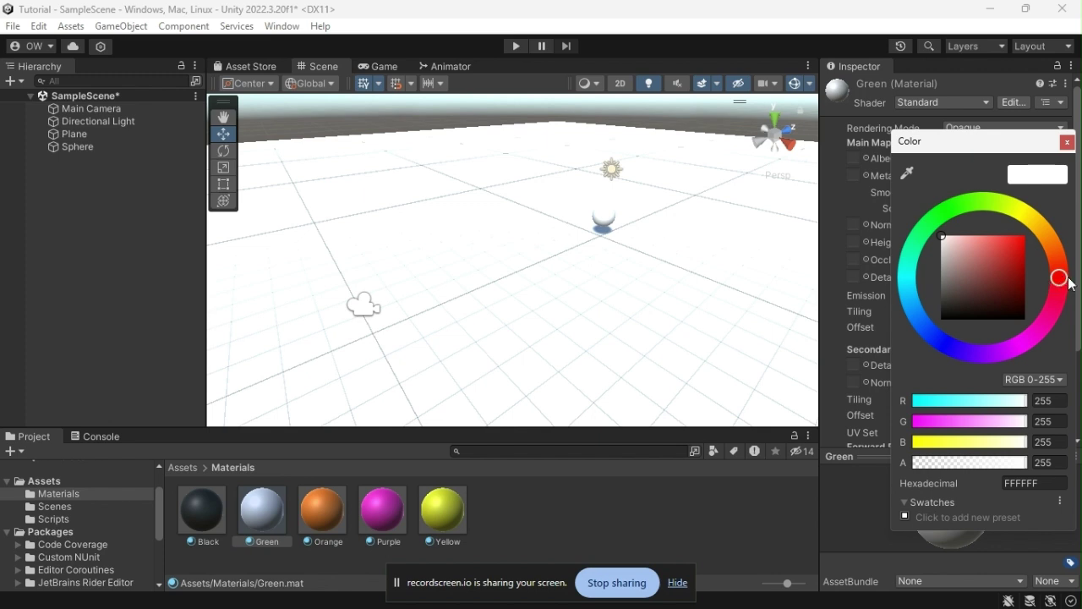
mouse_move(1062, 267)
left_mouse_down()
mouse_move(1034, 212)
mouse_move(935, 222)
left_mouse_up()
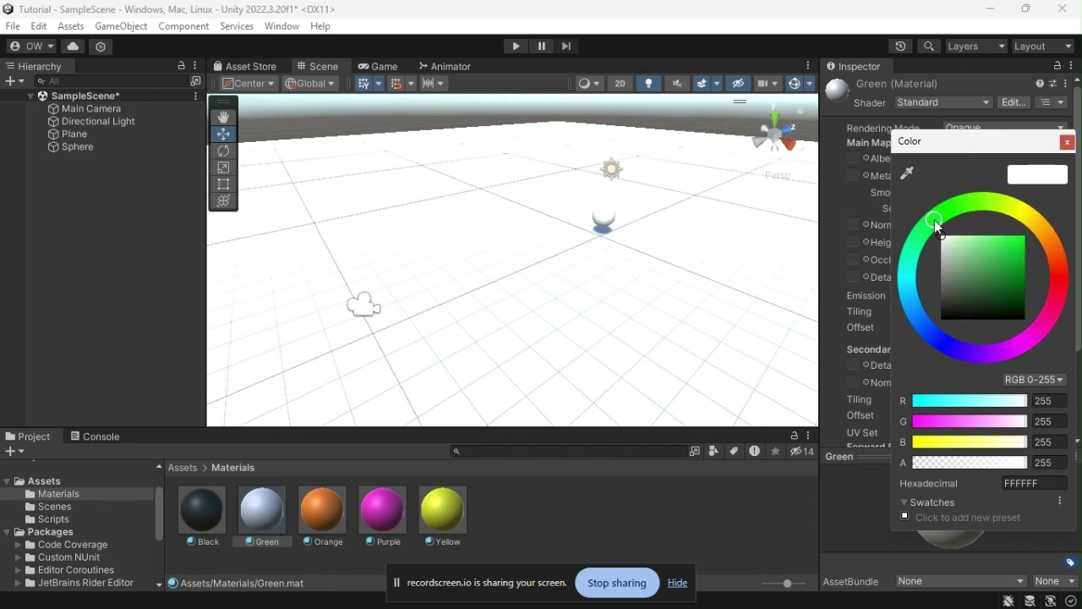
left_click(1008, 253)
left_click_drag(1012, 253, 1025, 236)
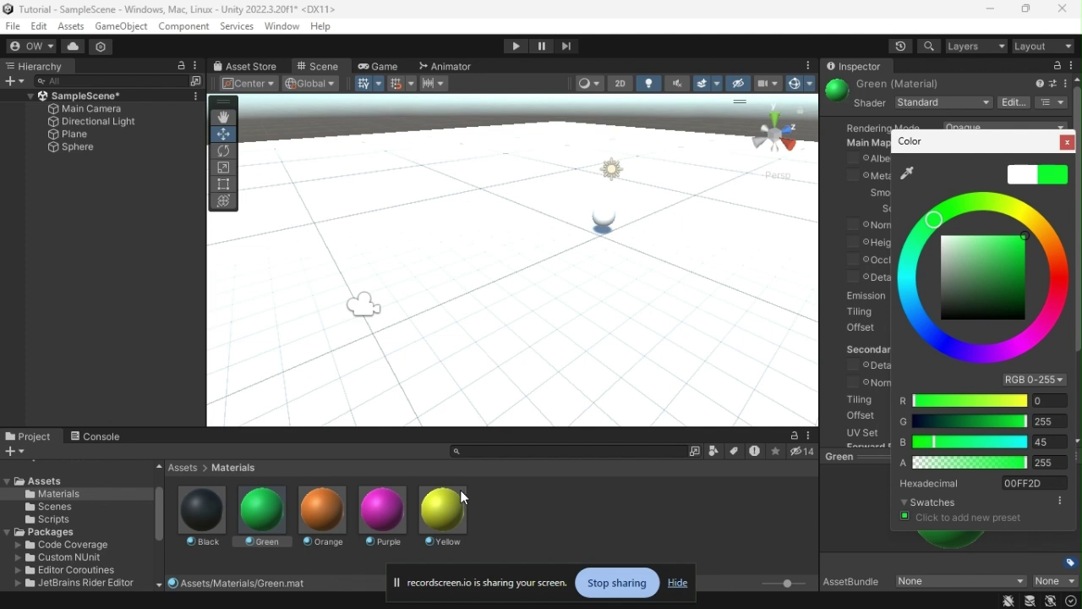
- Apply the Black material to the plane and the Green material to the sphere, and return to the Assets folder
left_click(480, 454)
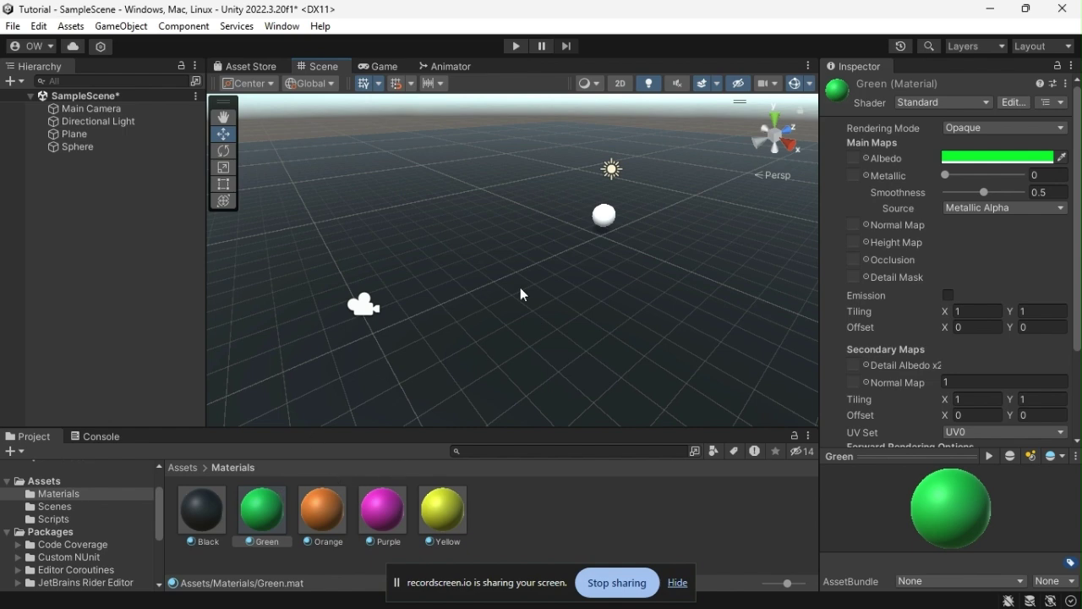
left_click_drag(271, 519, 580, 247)
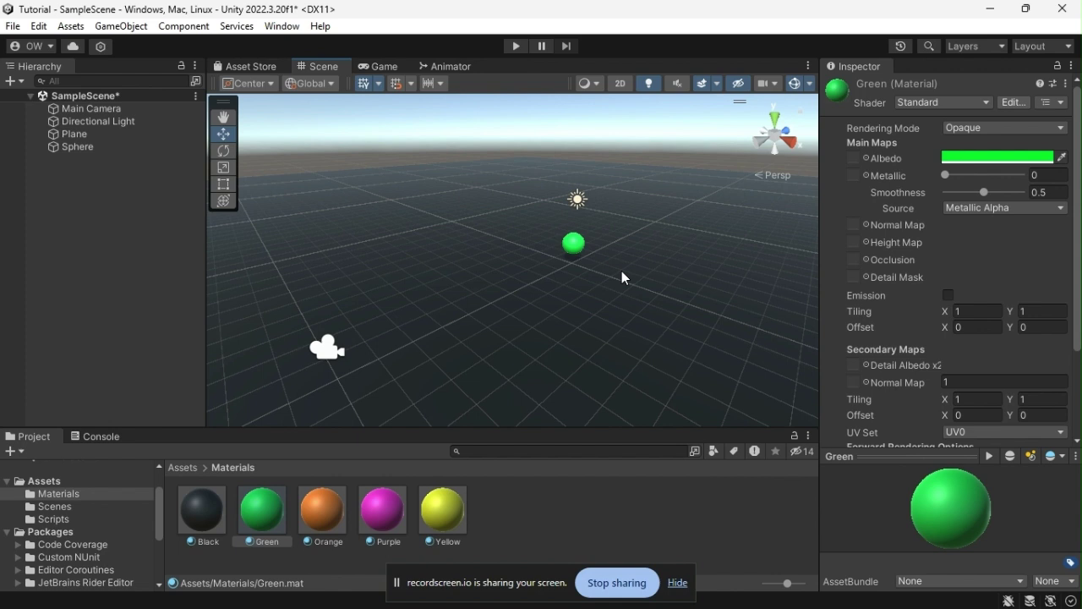
left_click(184, 472)
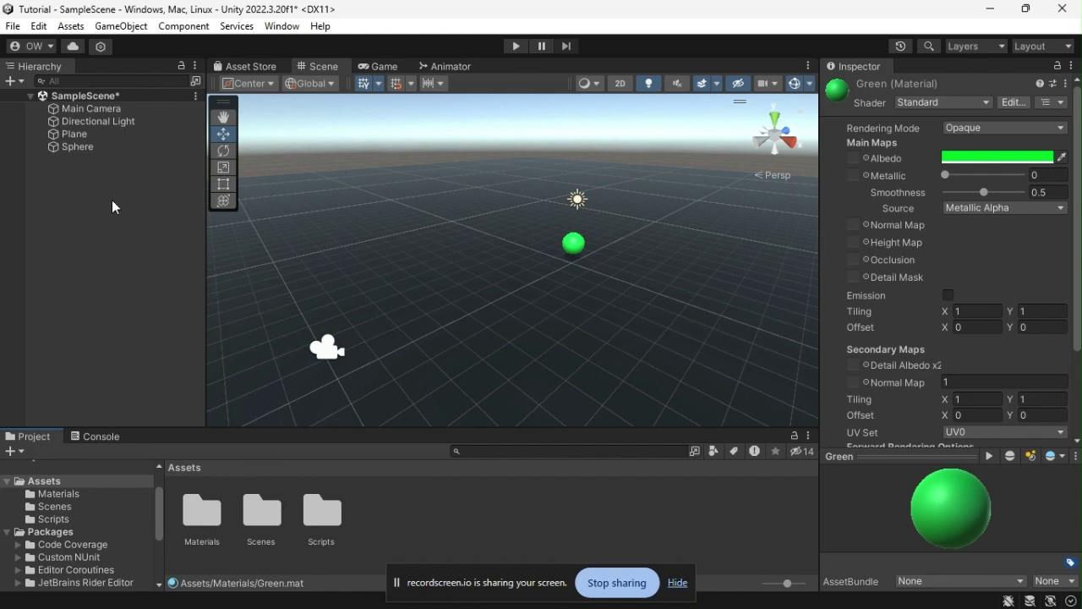
- Toggle the sphere's Mesh Renderer off and on again, and add a Rigidbody component to the sphere
left_click(98, 149)
scroll(945, 400, "down", 3)
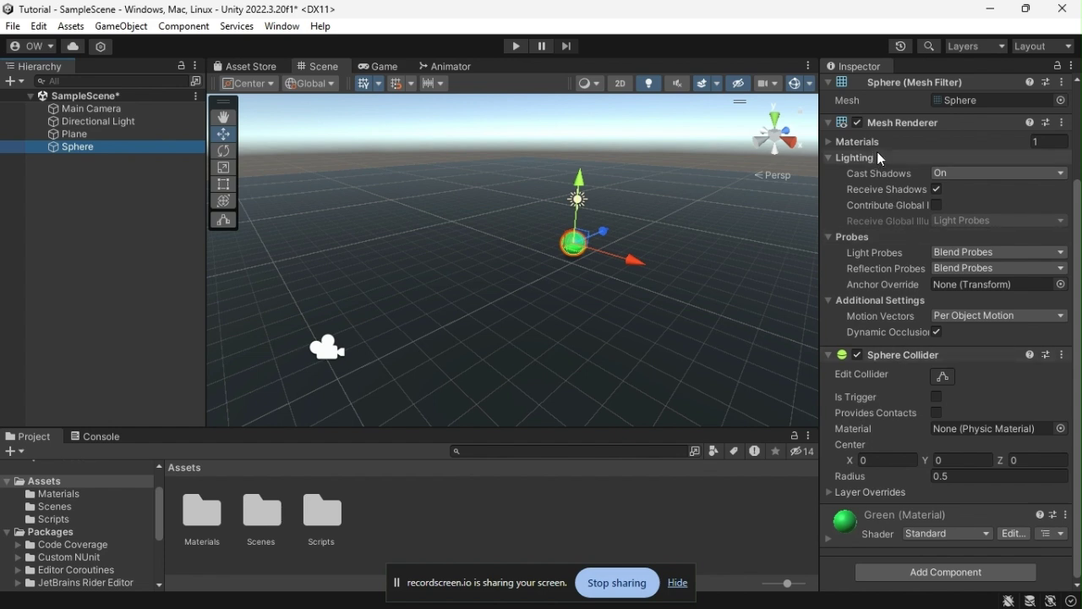
left_click(856, 125)
left_click(856, 124)
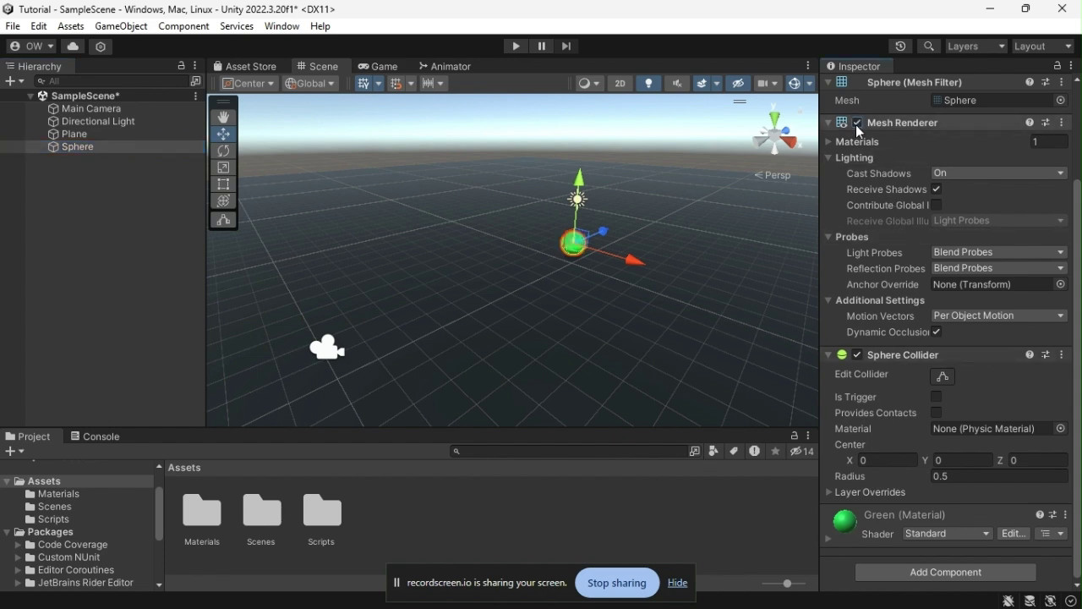
left_click(942, 572)
type("rigidbody")
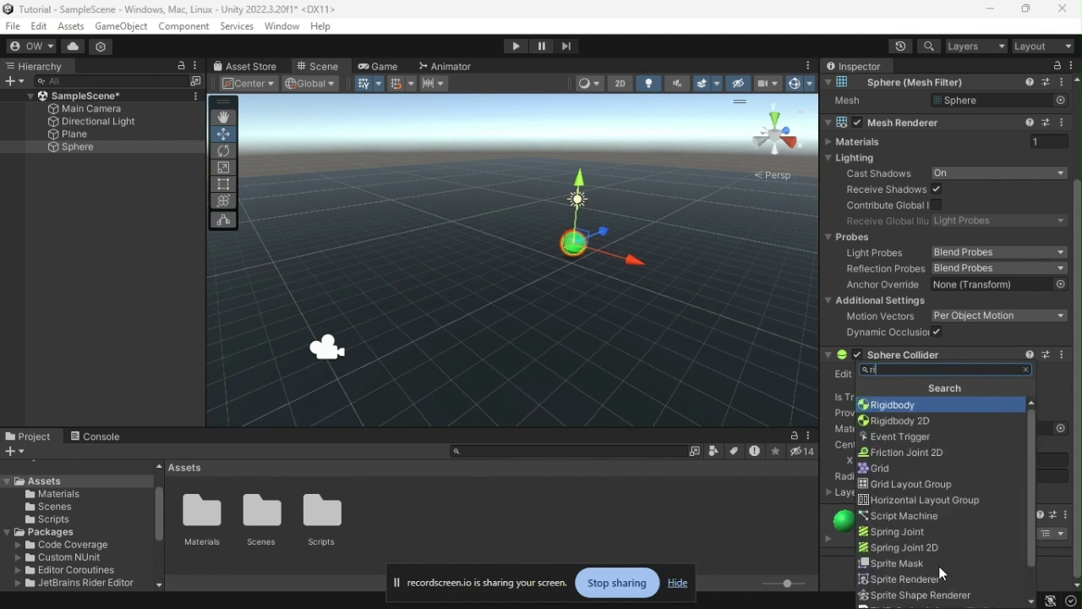
key("Return")
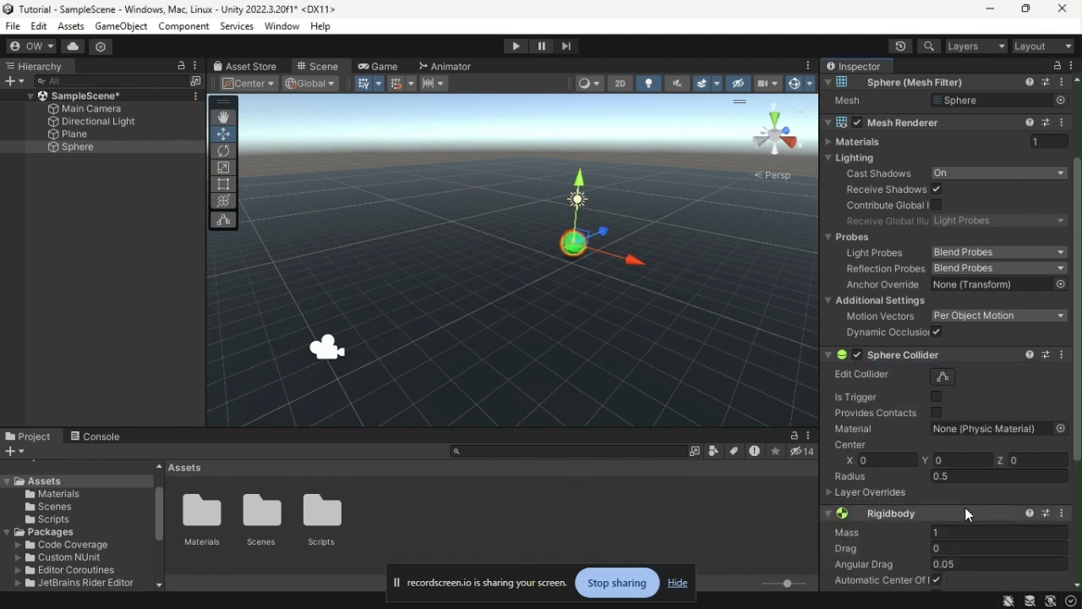
scroll(964, 507, "down", 3)
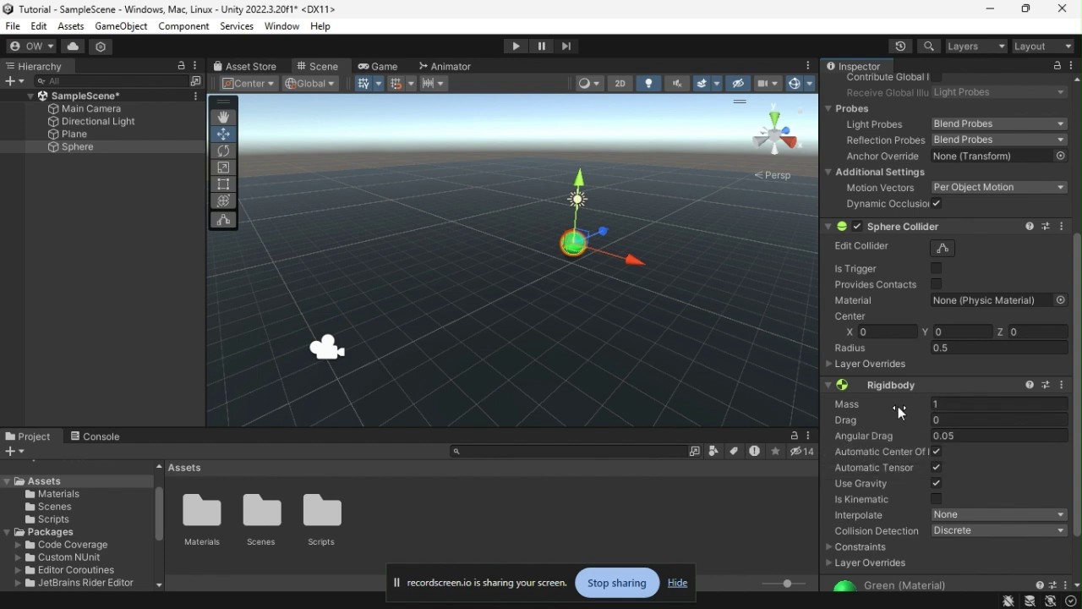
- Open the Scripts folder in the project's assets
double_click(329, 523)
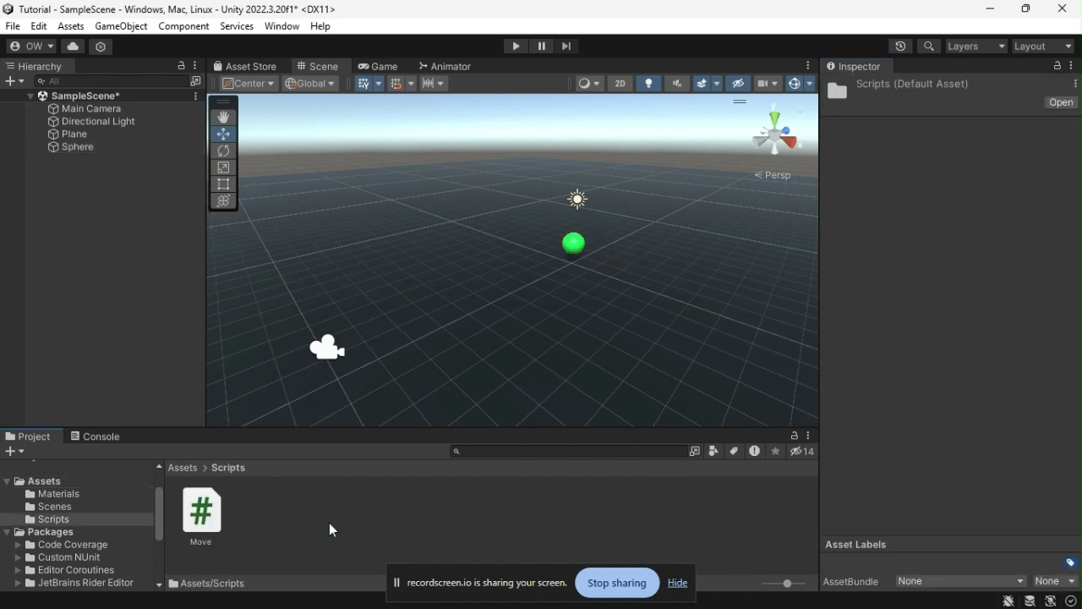
right_click(243, 533)
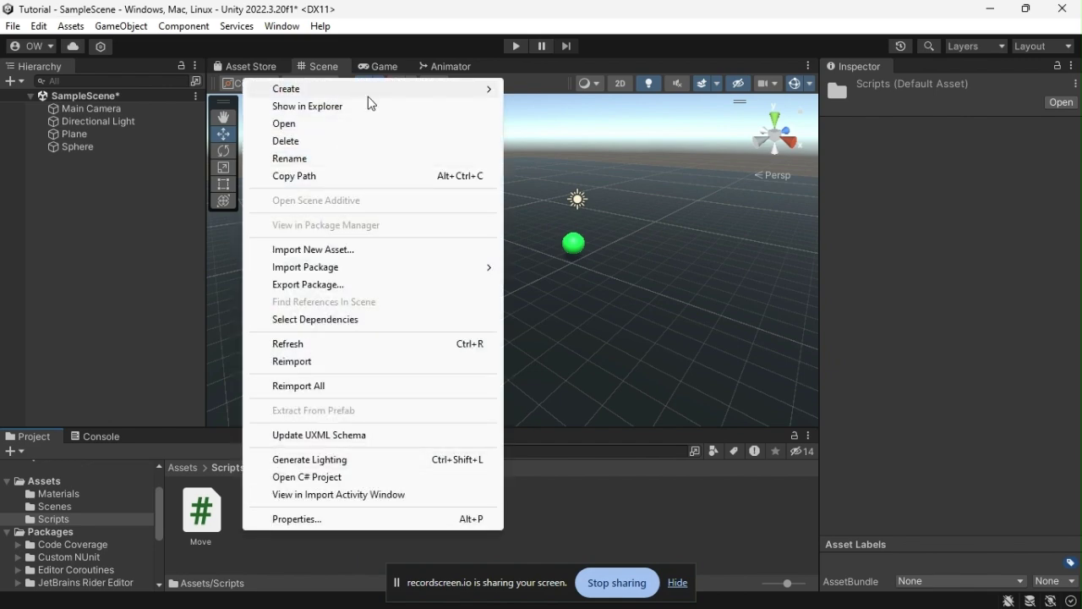
mouse_move(364, 89)
left_click(228, 538)
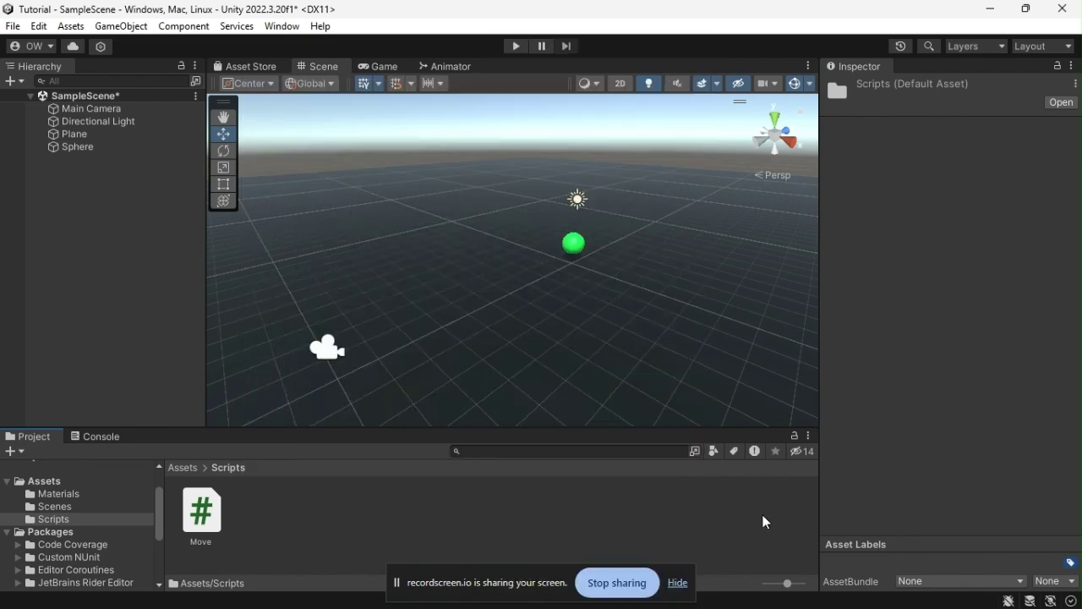
- Open the Move script in Visual Studio and examine its serialized speed field, Start method and Update movement code
double_click(209, 536)
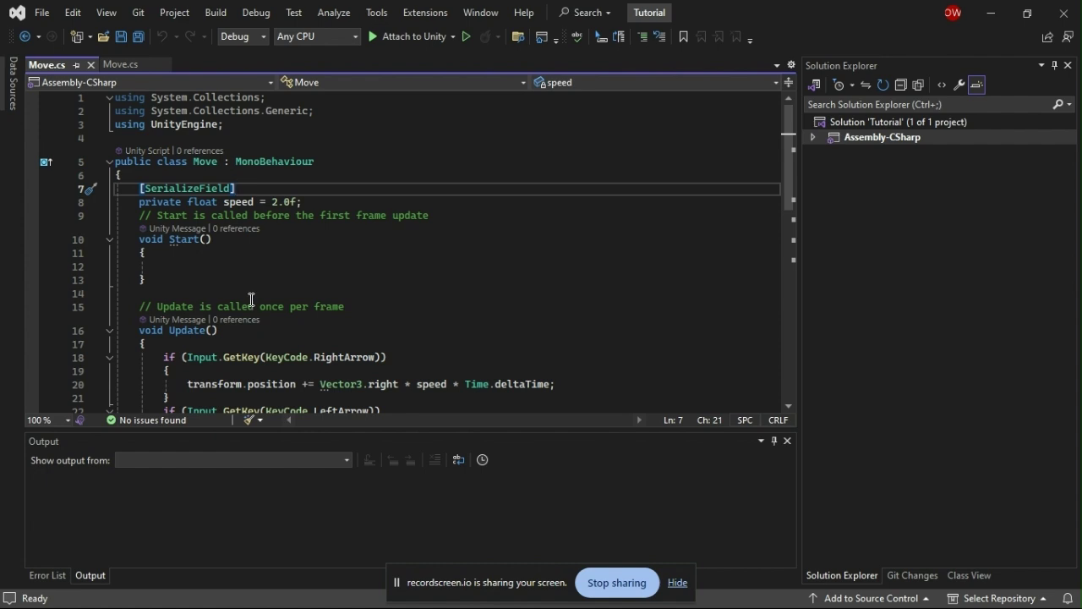
left_click_drag(326, 201, 82, 189)
scroll(233, 263, "down", 5)
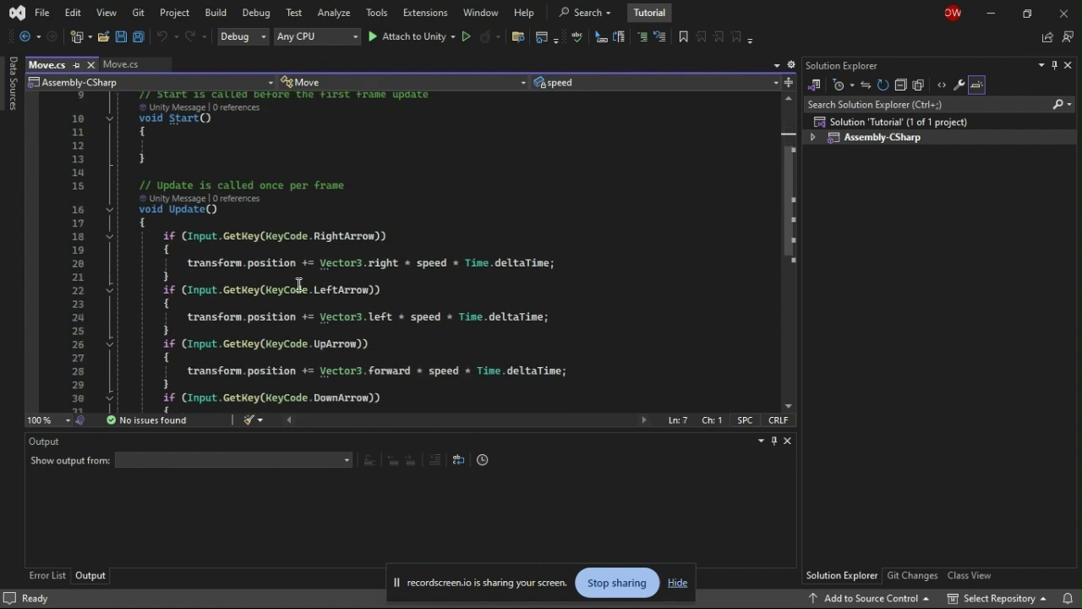
left_click_drag(288, 360, 68, 155)
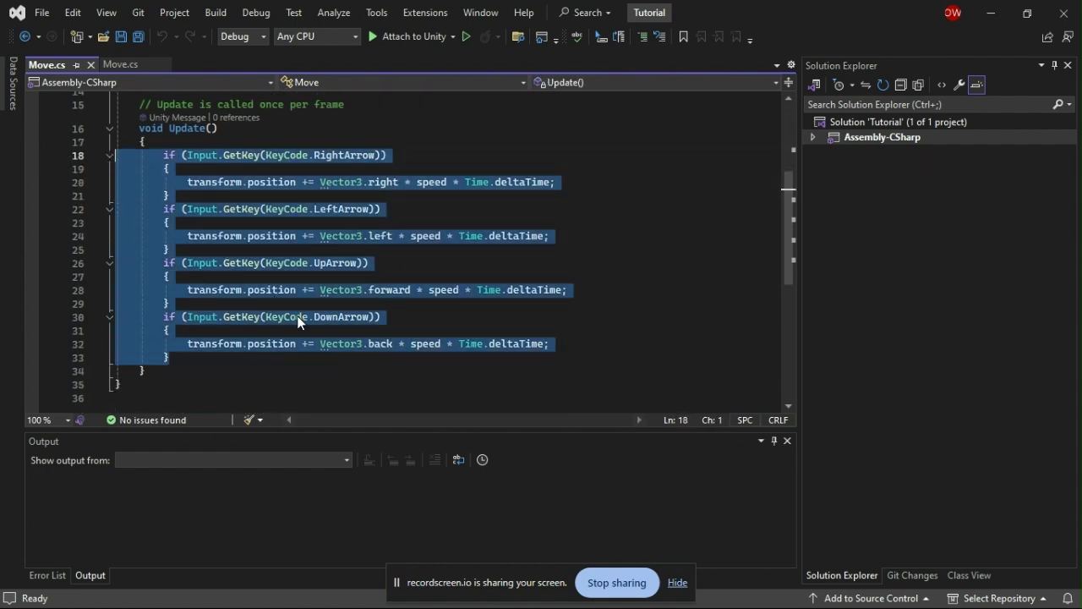
scroll(300, 322, "up", 2)
left_click(279, 330)
scroll(222, 300, "up", 2)
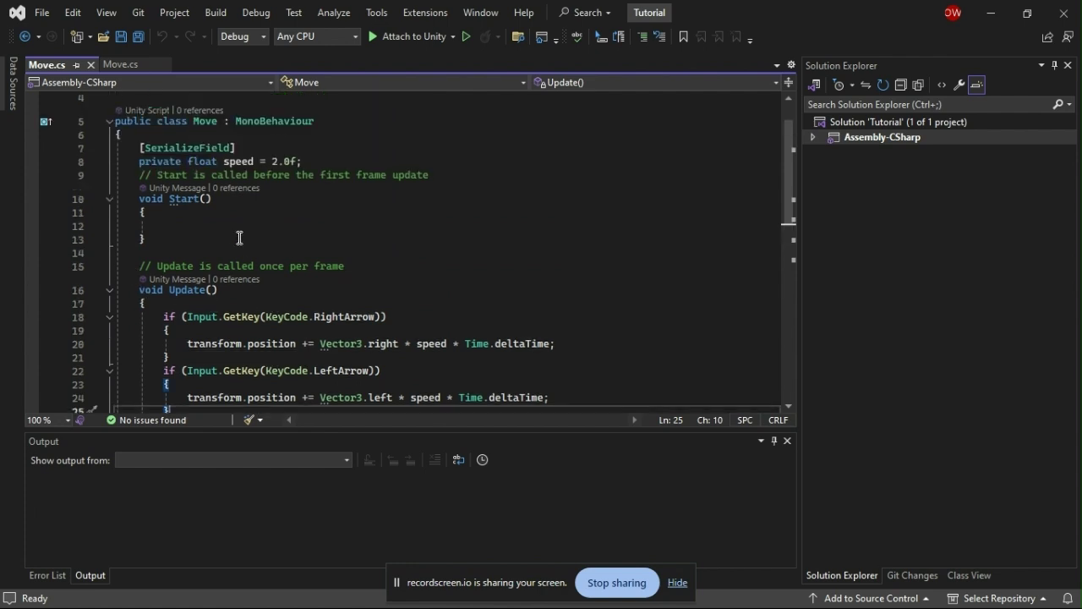
scroll(182, 254, "up", 1)
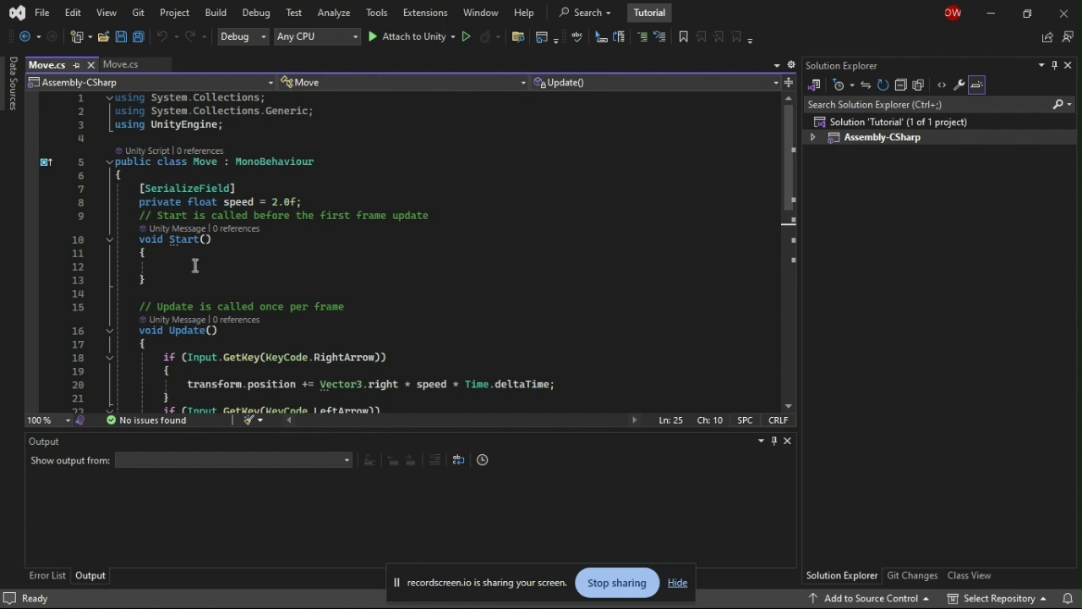
mouse_move(190, 243)
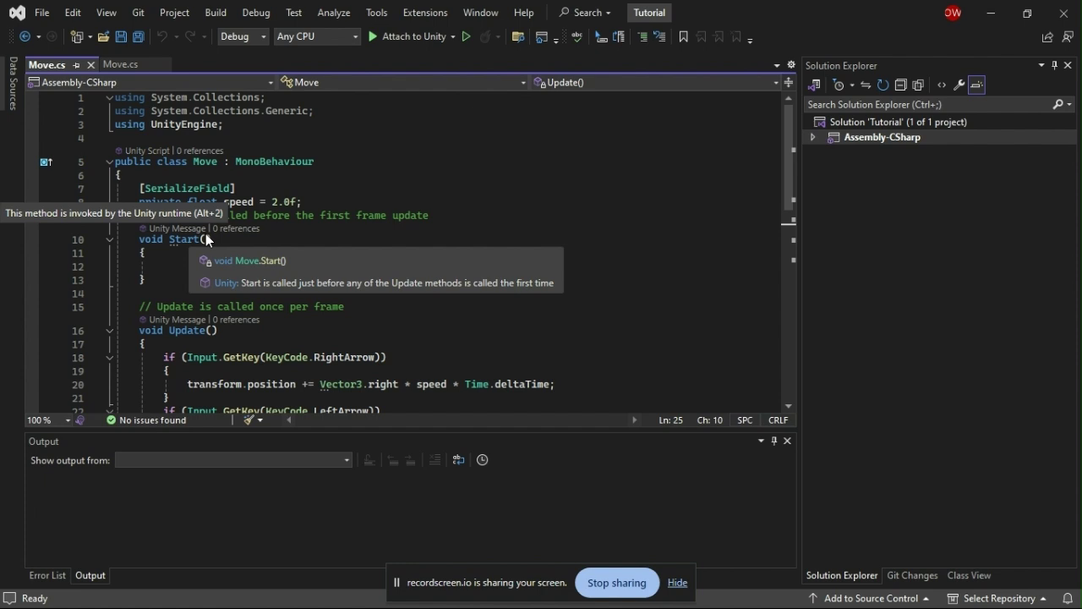
- Place the cursor on the indented empty line inside Start, and examine the four arrow-key movement conditions in Update
left_click(166, 267)
key("Tab")
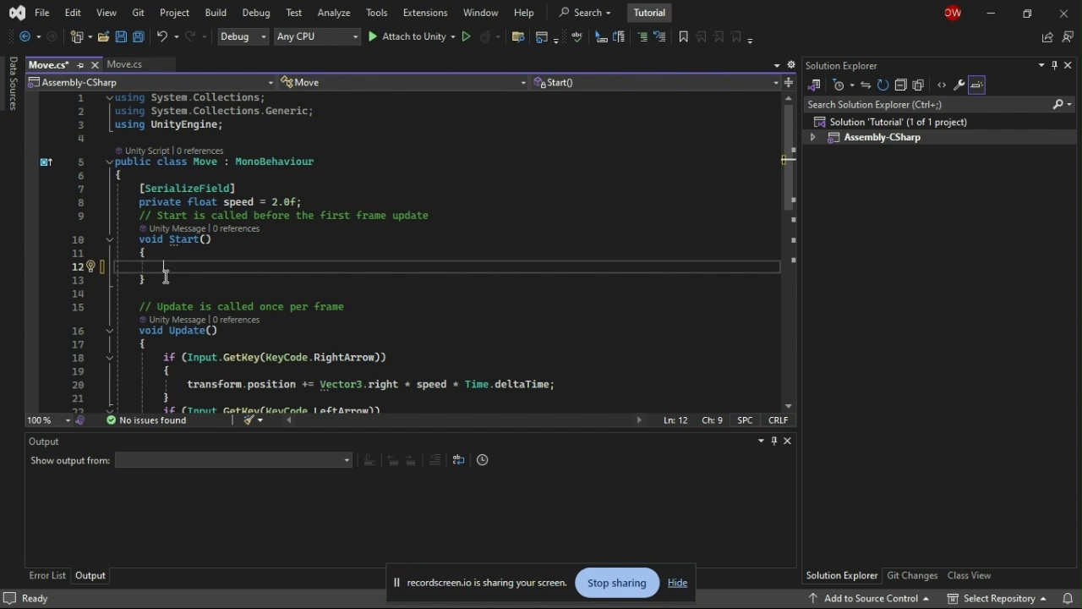
scroll(195, 279, "down", 4)
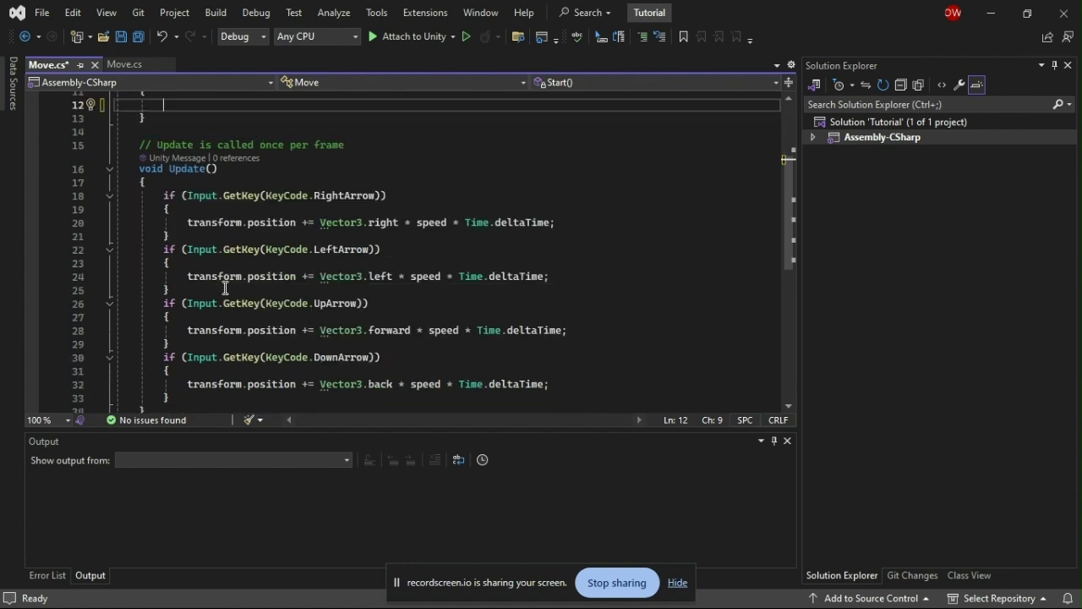
scroll(199, 338, "down", 1)
left_click_drag(184, 370, 97, 157)
left_click(189, 173)
scroll(181, 182, "up", 1)
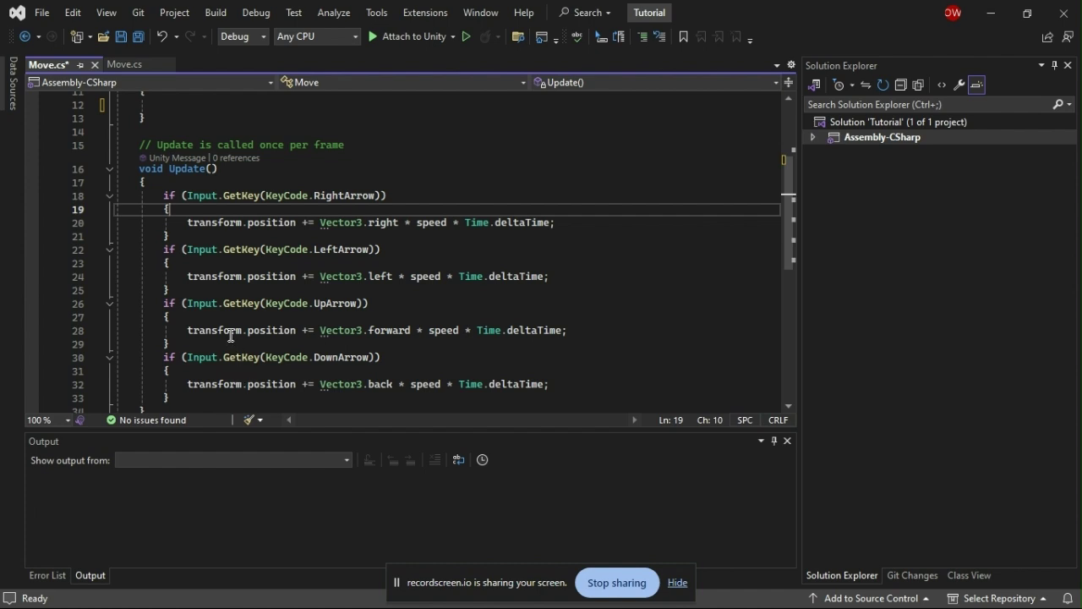
mouse_move(231, 336)
scroll(194, 268, "up", 1)
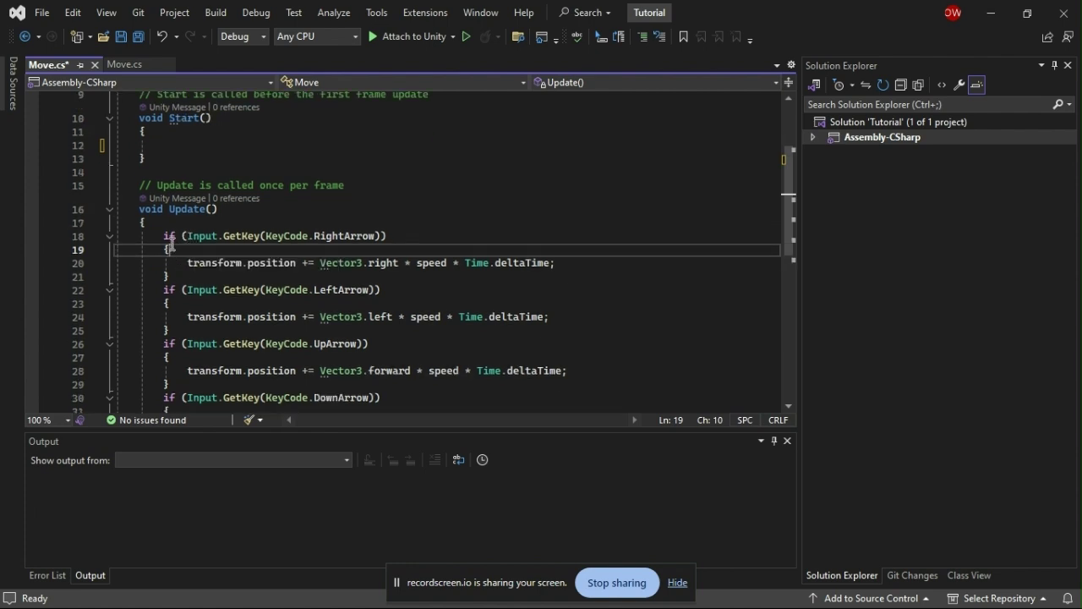
- Examine the RightArrow condition, its transform.position line with the speed and Time.deltaTime factors, and the serialized speed field's declaration
left_click_drag(169, 235, 391, 235)
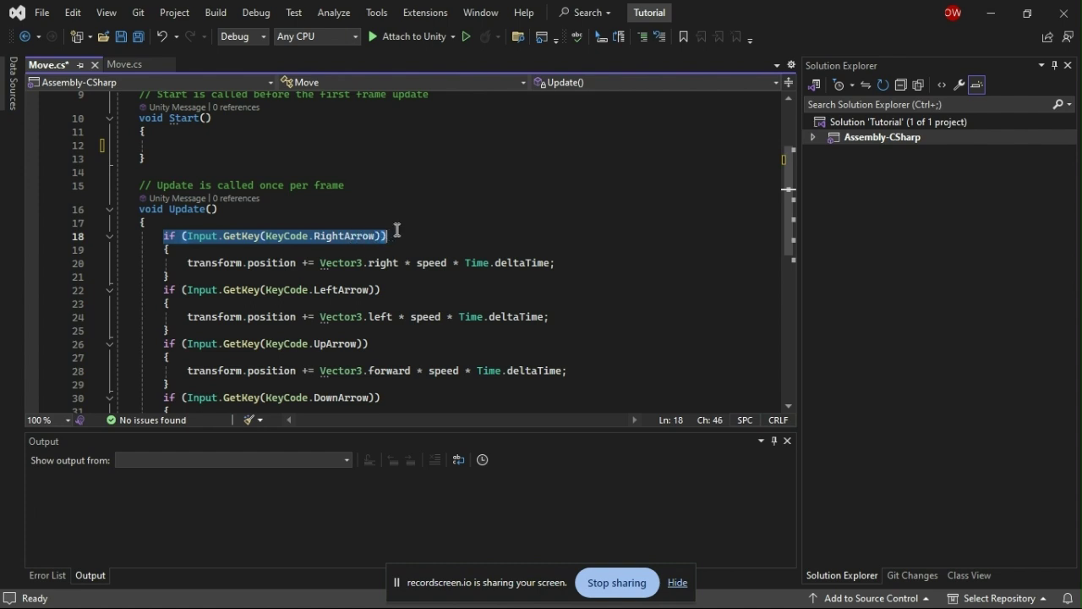
left_click(397, 225)
left_click_drag(187, 262, 299, 269)
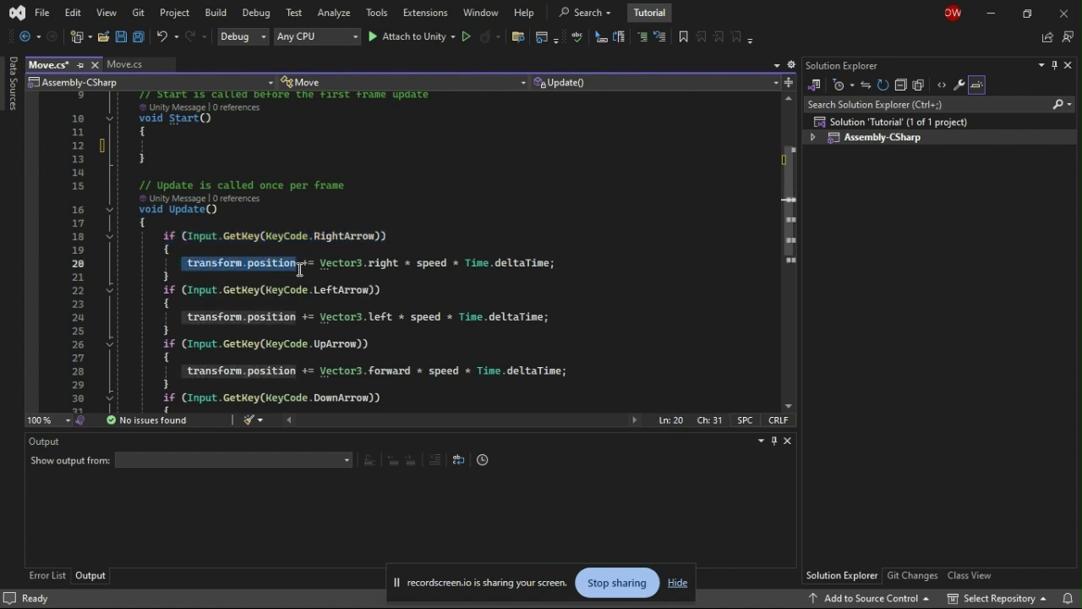
left_click(300, 269)
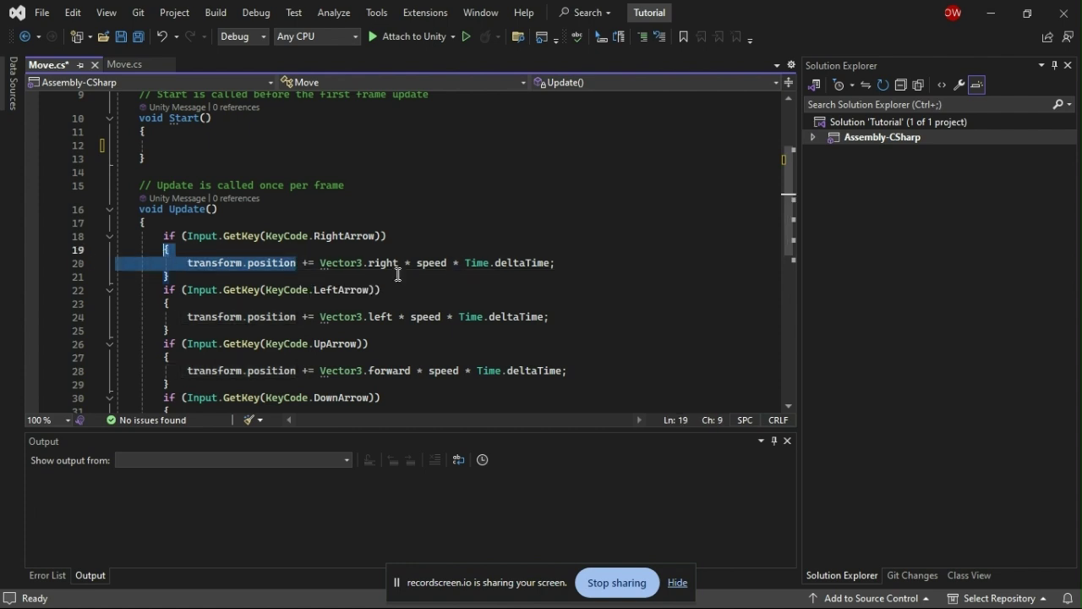
key("Down")
double_click(360, 269)
left_click_drag(360, 269, 423, 267)
double_click(445, 263)
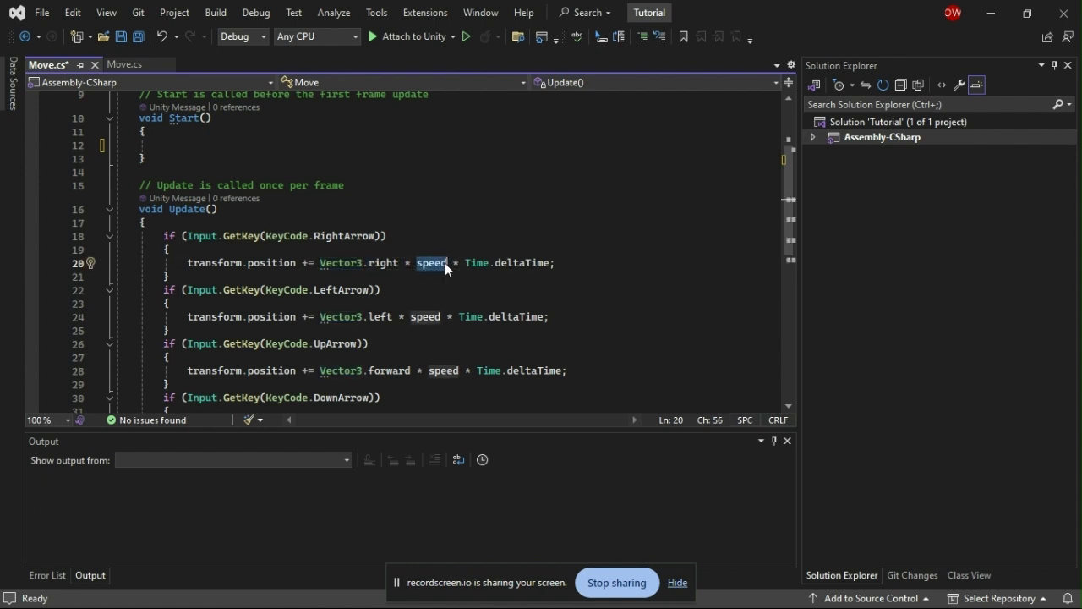
left_click_drag(560, 266, 423, 265)
left_click(418, 263)
scroll(239, 203, "up", 3)
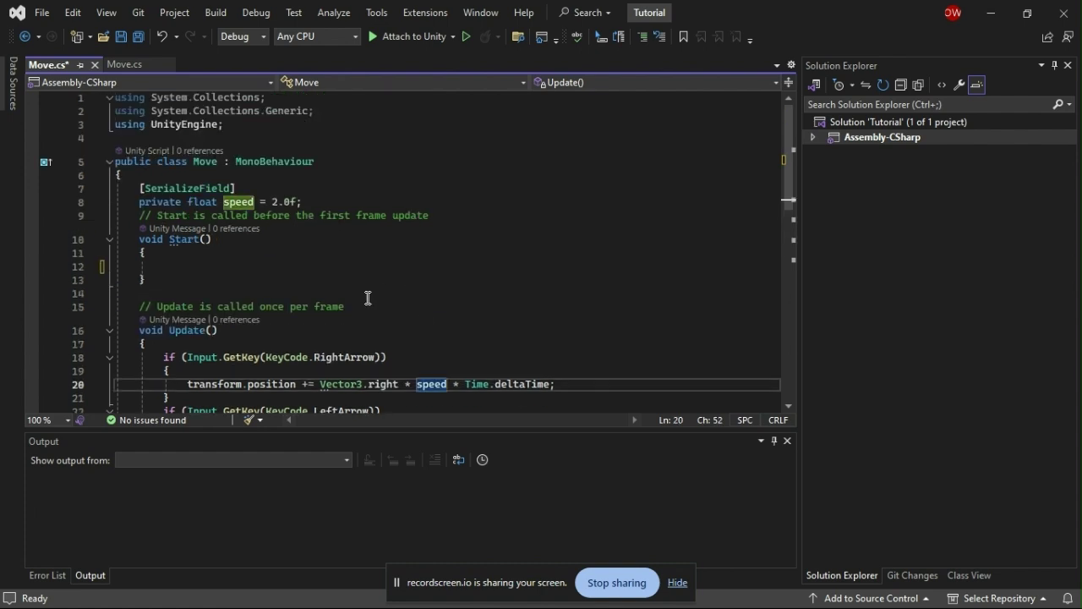
mouse_move(212, 202)
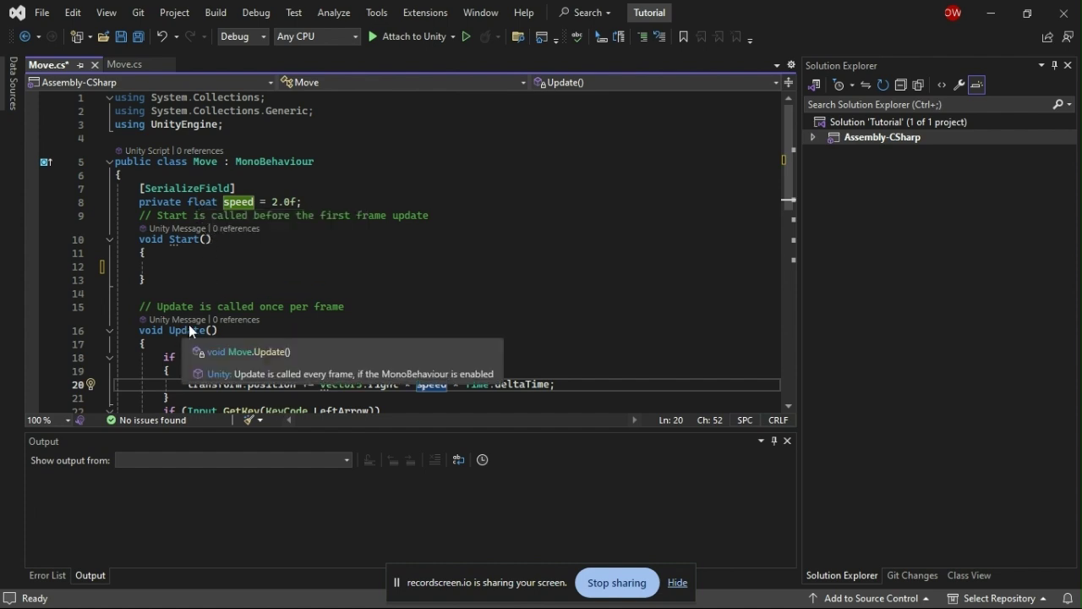
scroll(406, 368, "down", 2)
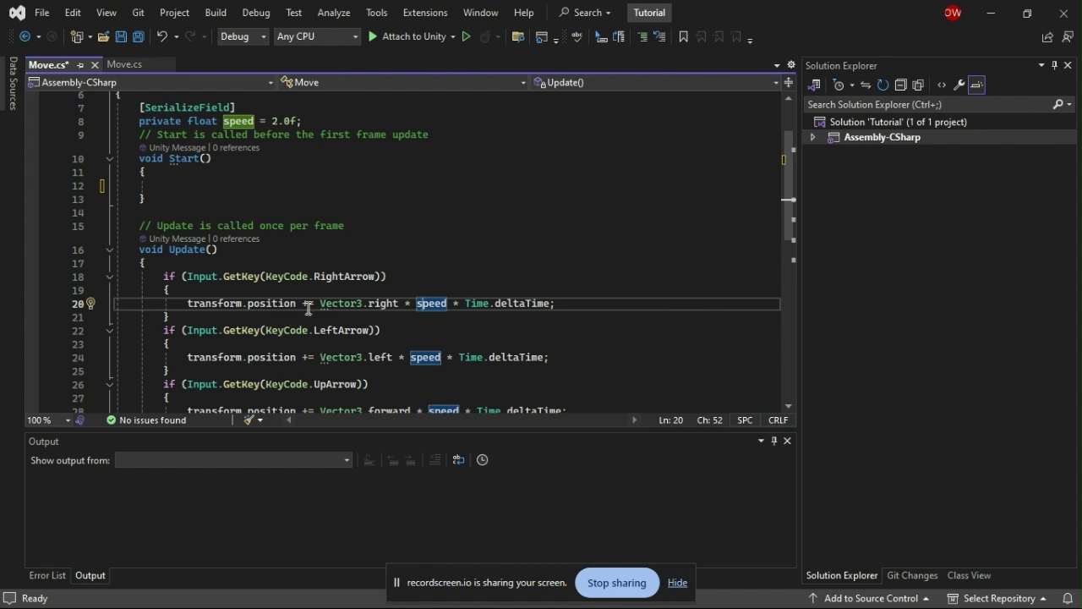
scroll(388, 304, "up", 2)
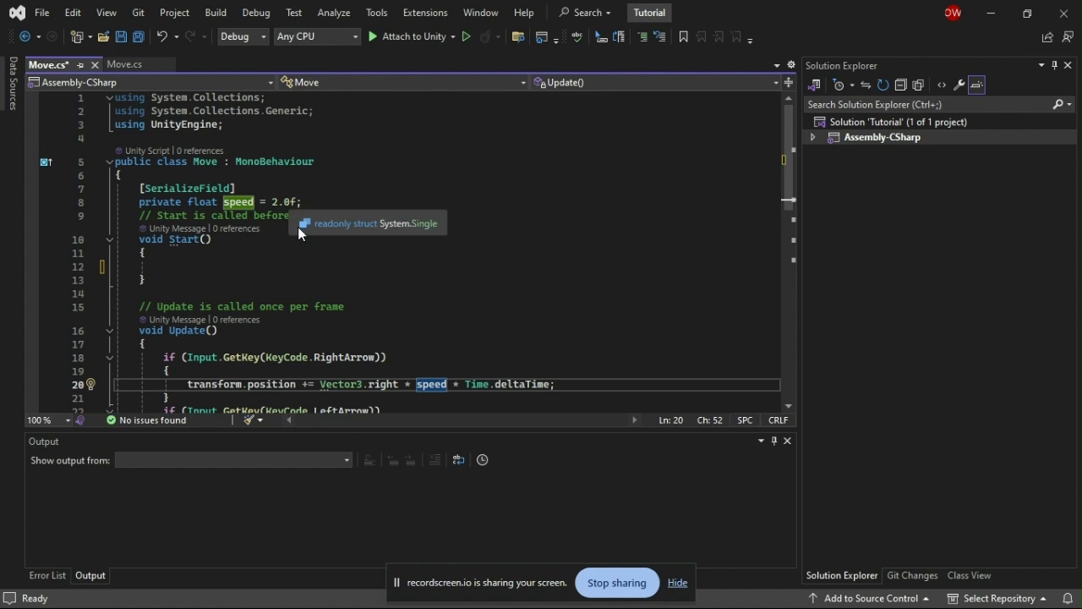
scroll(338, 296, "down", 2)
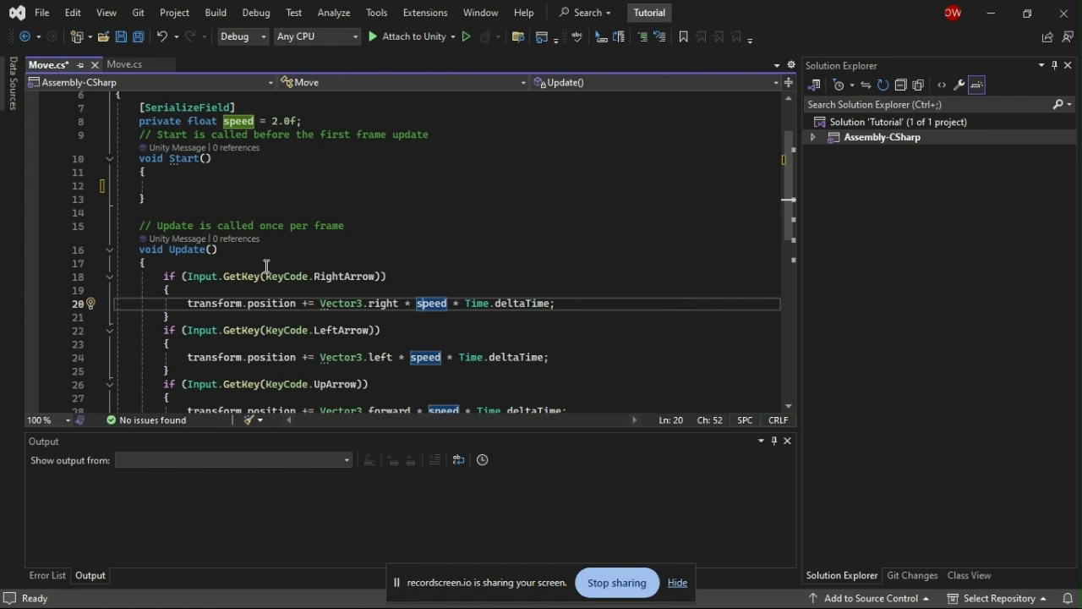
- Examine the empty Start body and compare the arrow-key conditions in Update with the Vector3 direction each one applies
left_click(173, 186)
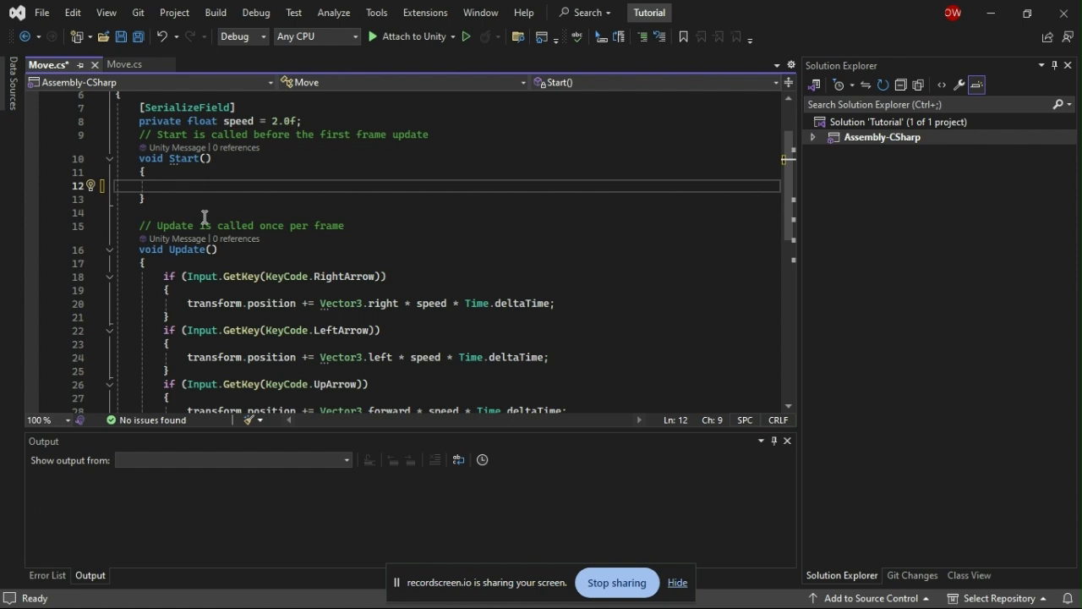
scroll(215, 219, "down", 2)
left_click_drag(165, 195, 382, 194)
left_click_drag(266, 224, 400, 238)
scroll(403, 228, "down", 1)
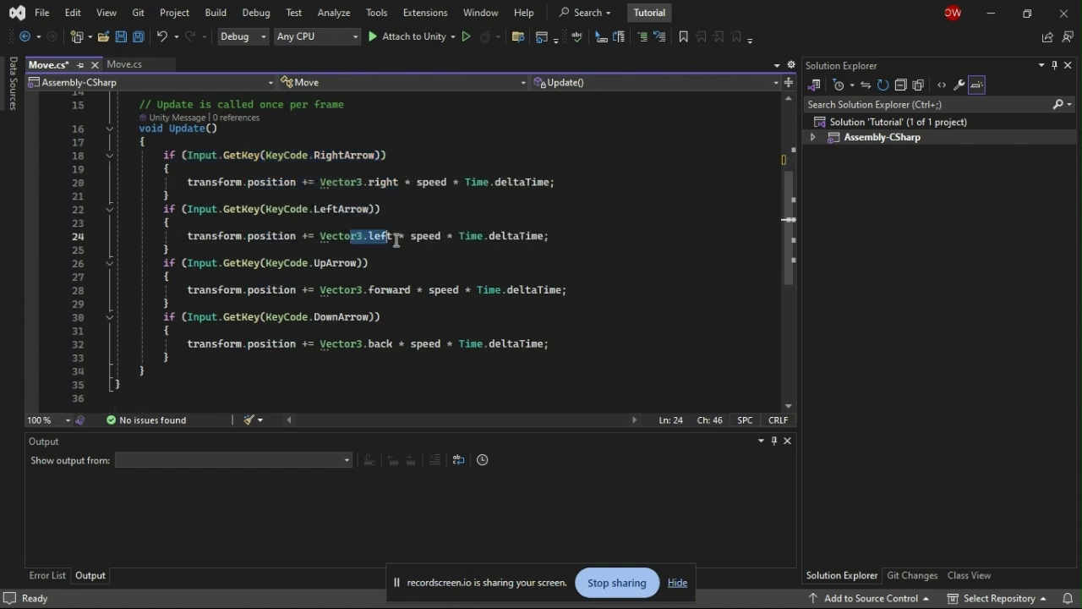
left_click_drag(327, 263, 344, 264)
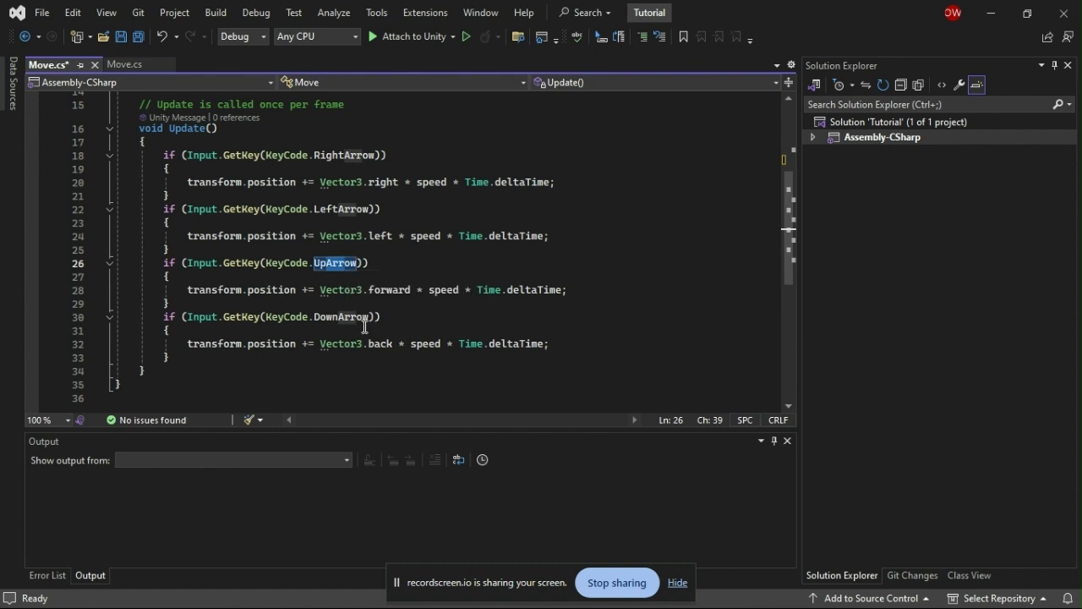
double_click(380, 235)
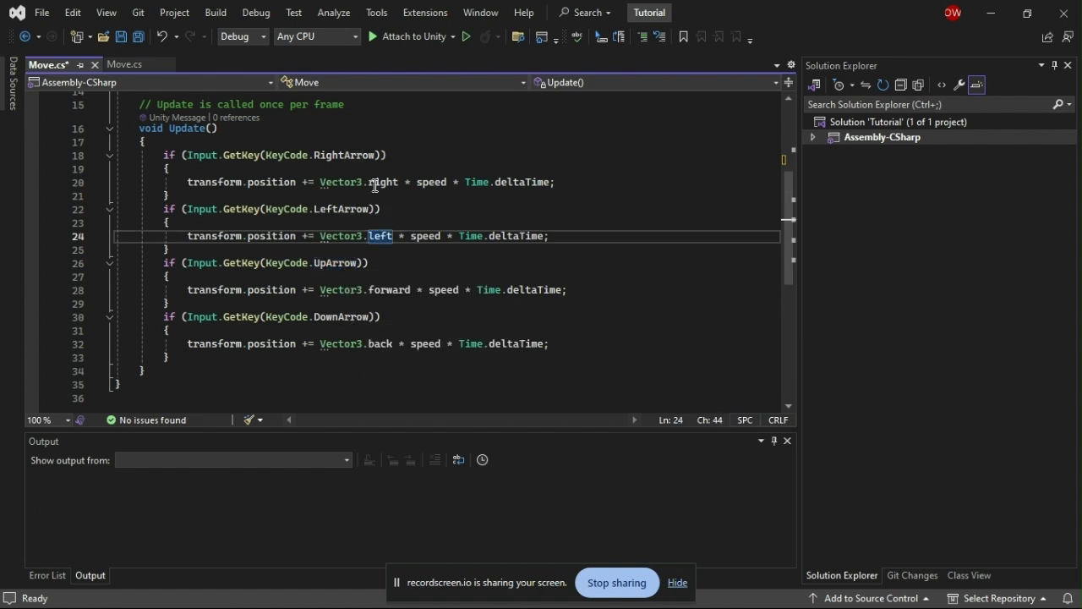
- Try replacing RightArrow with the D key code in Update's first condition, and undo the replacement
double_click(350, 155)
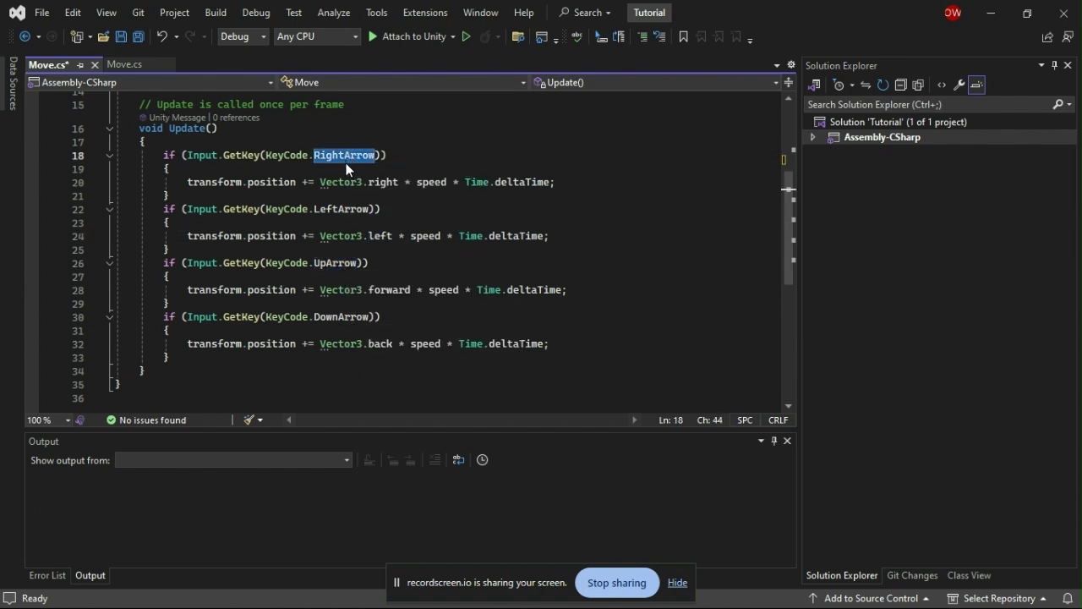
type("d")
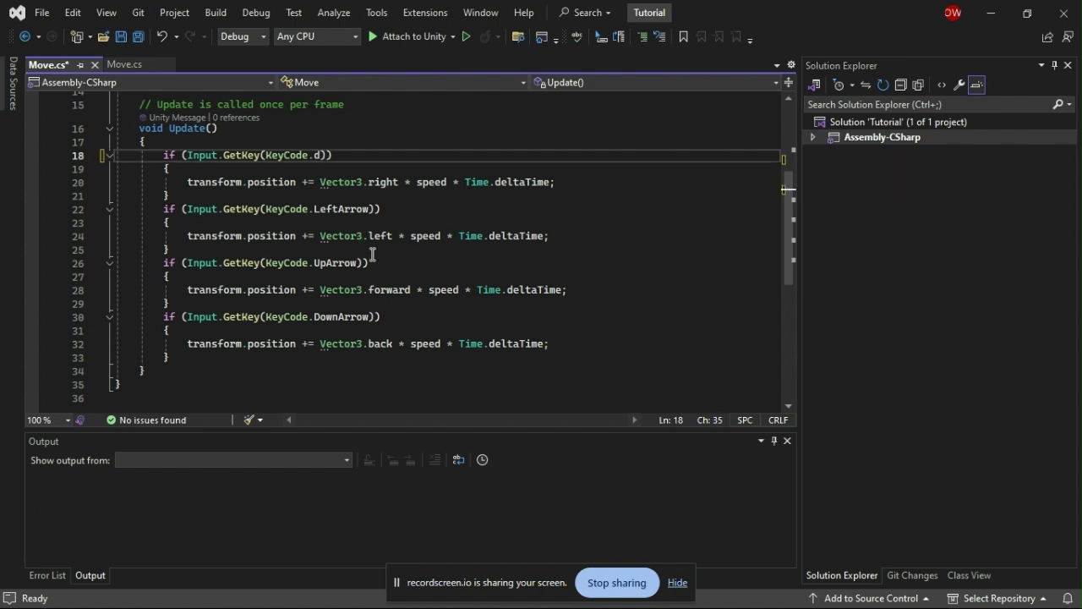
key("BackSpace")
type("D")
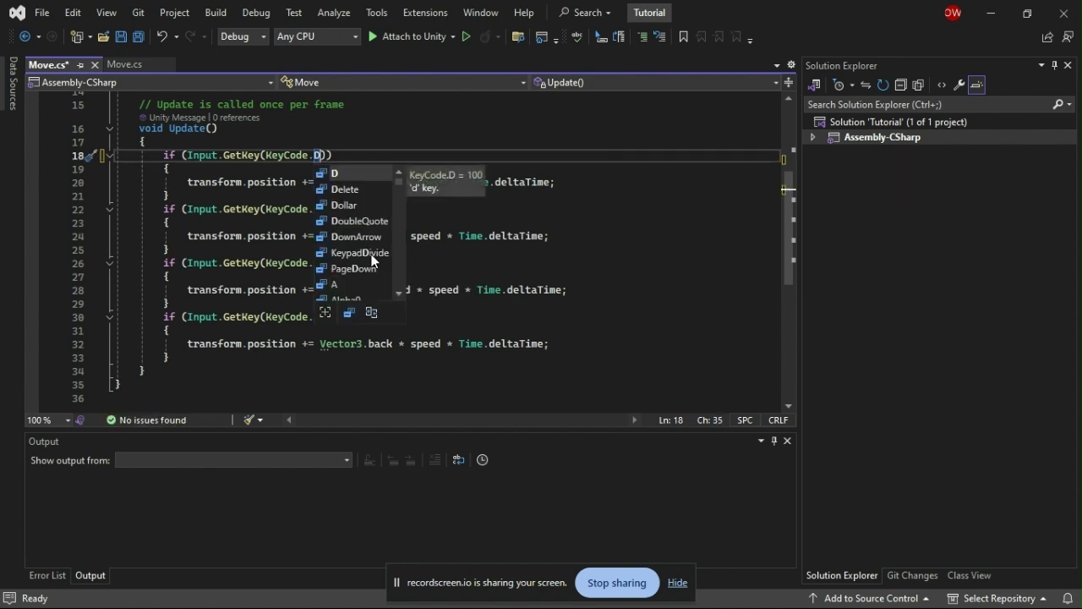
key("ctrl+z")
key("ctrl+z")
key("ctrl+z")
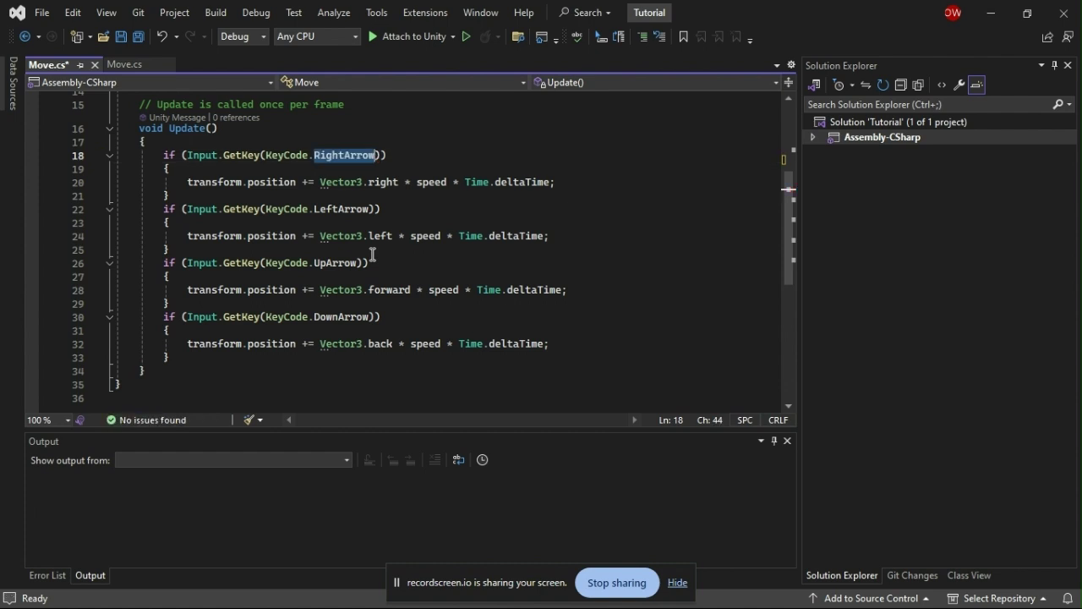
left_click(493, 160)
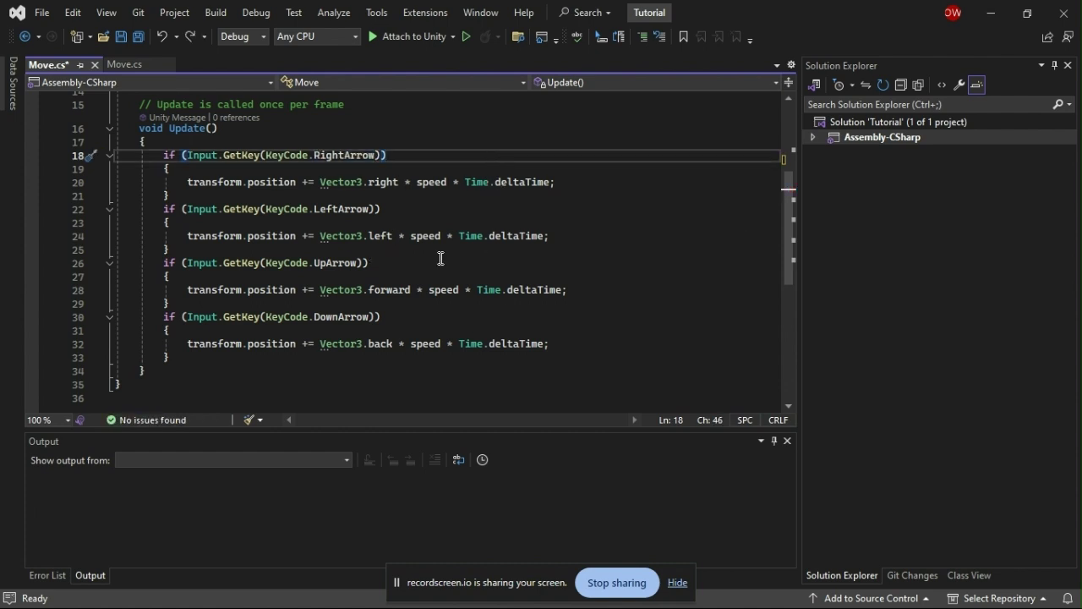
- Save all open files, including the Move script
scroll(286, 276, "up", 3)
scroll(287, 276, "up", 2)
left_click(41, 12)
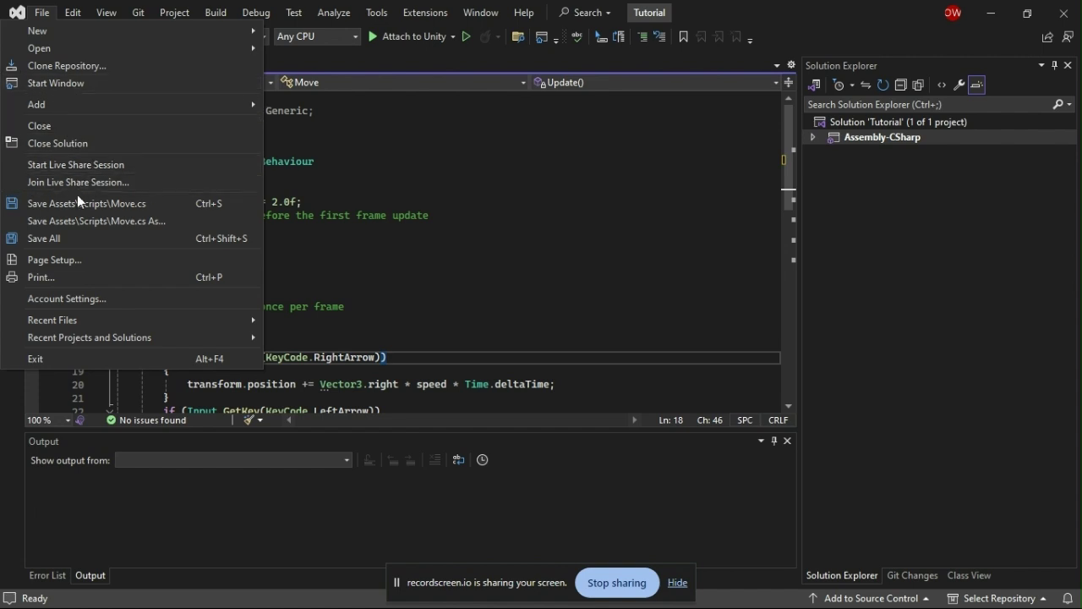
left_click(77, 239)
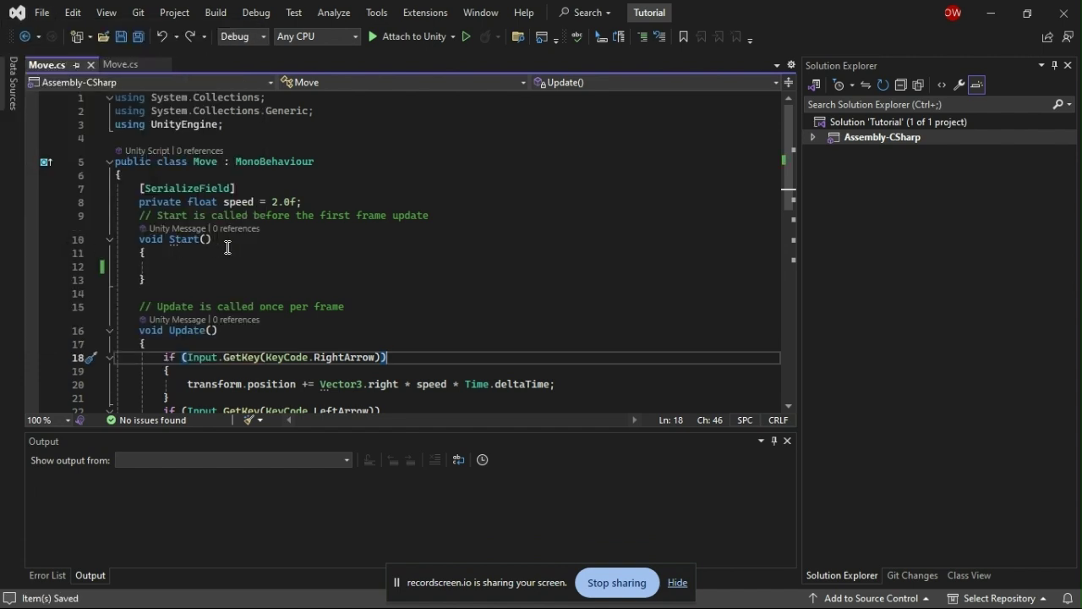
- Examine the SerializeField attribute together with the private float speed declaration it applies to
left_click(234, 189)
key("shift+Home")
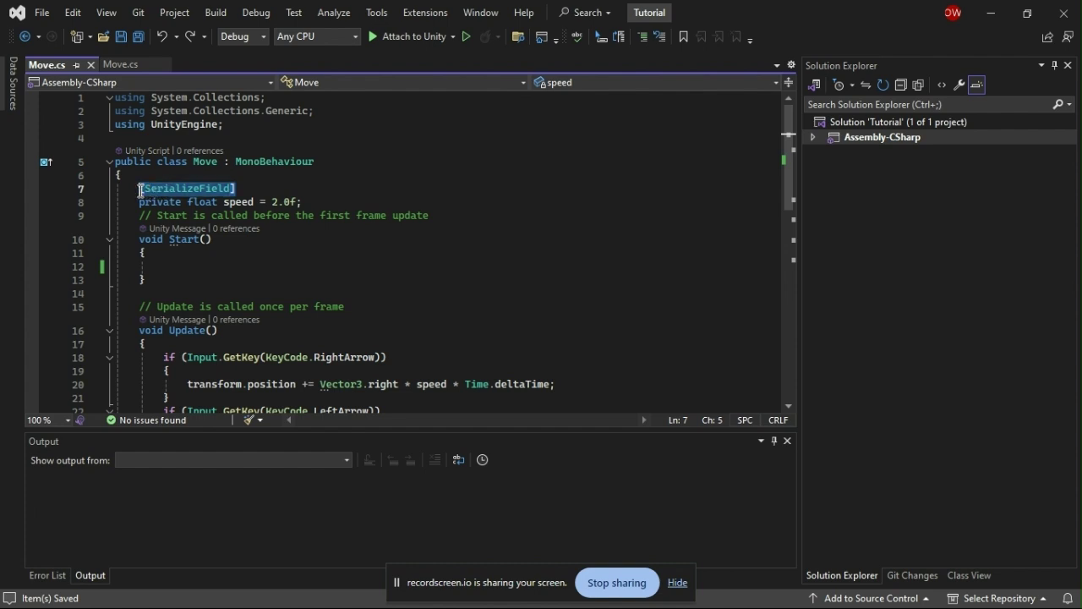
left_click(259, 186)
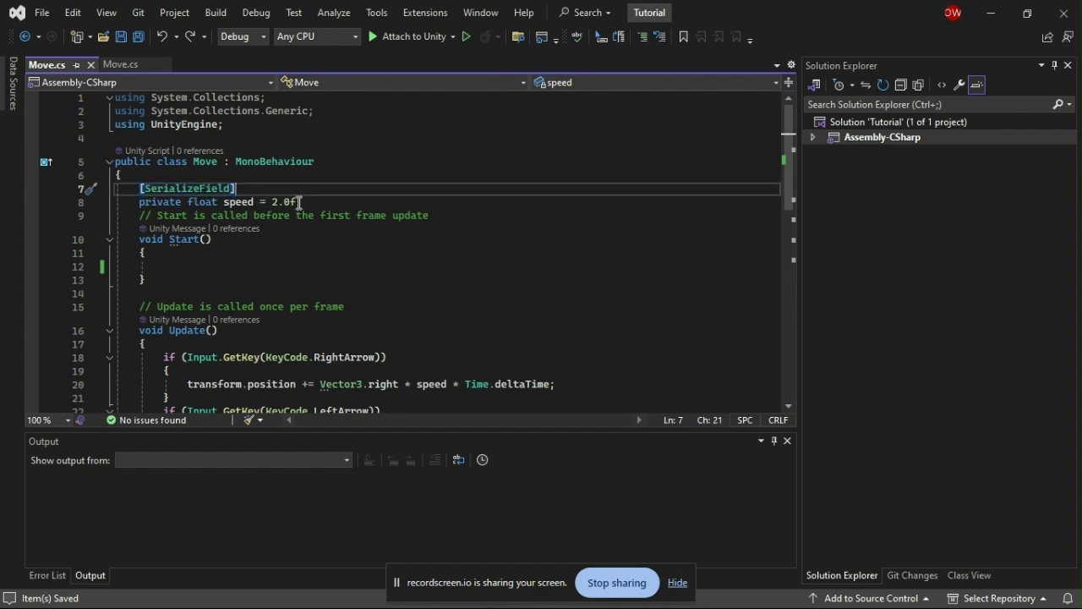
left_click_drag(308, 202, 134, 191)
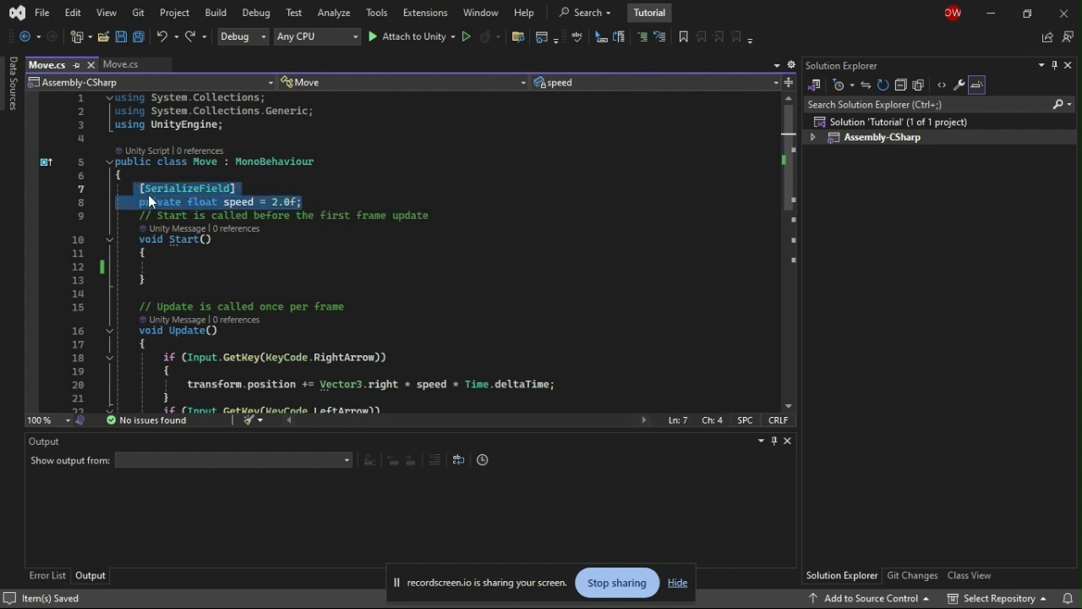
left_click(174, 173)
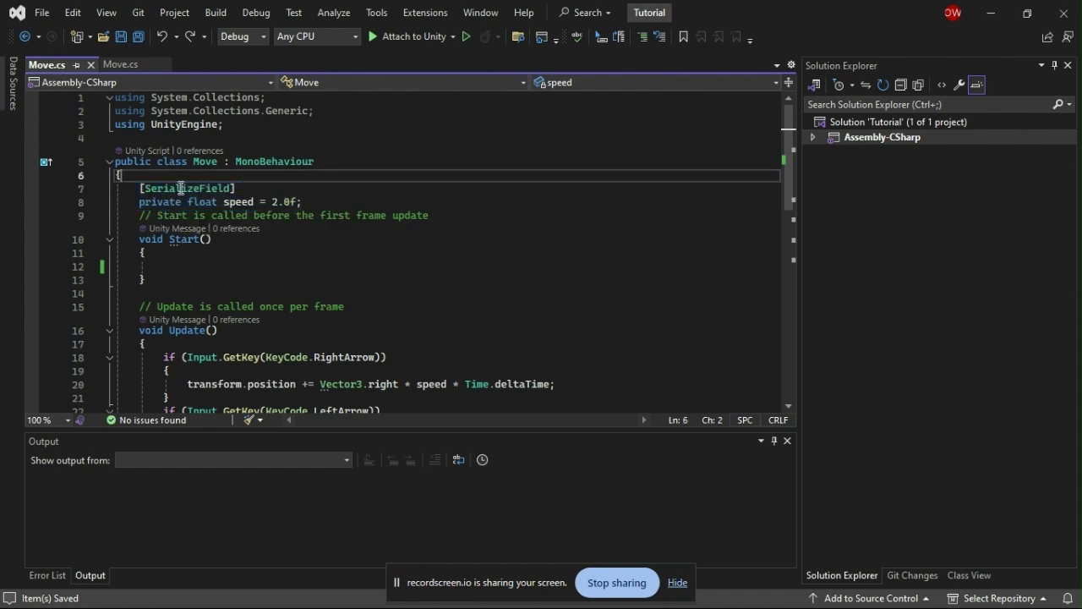
- Switch to Unity, select the sphere and review its components down to the Rigidbody
key("alt+Tab")
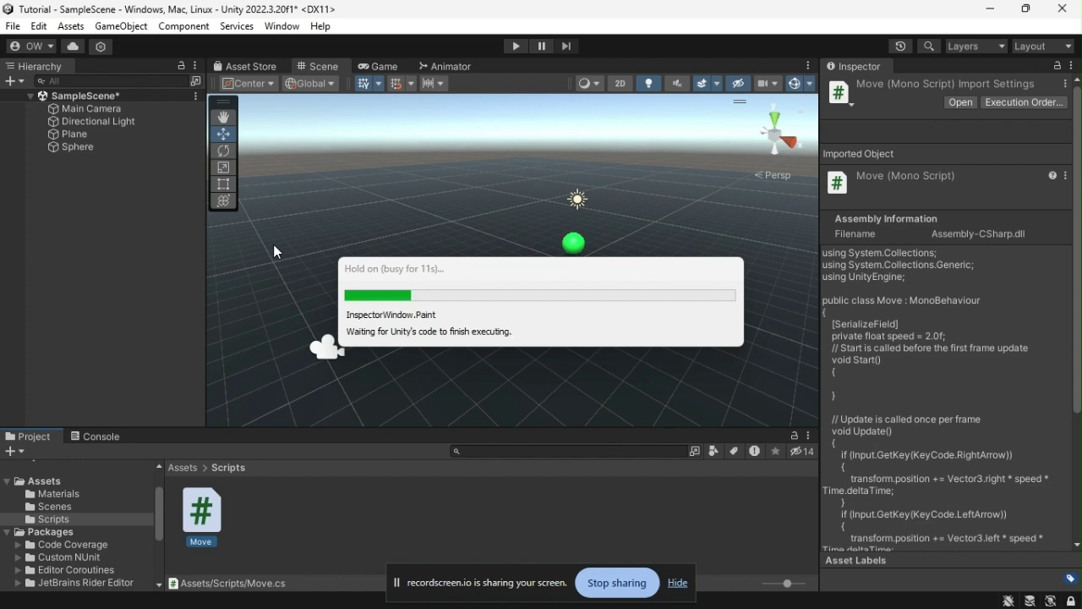
left_click(102, 146)
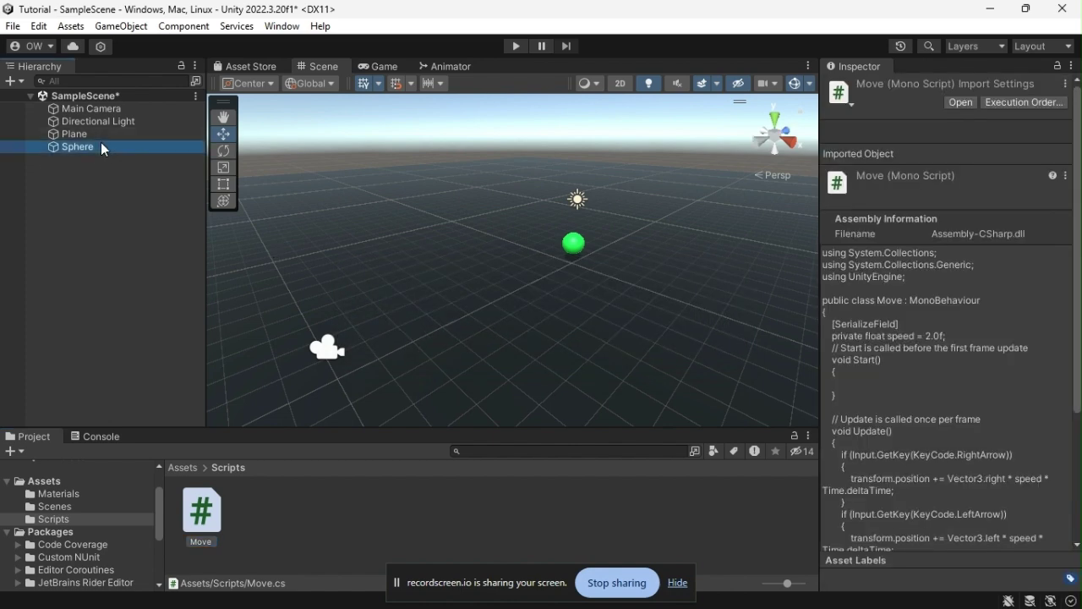
scroll(946, 338, "down", 3)
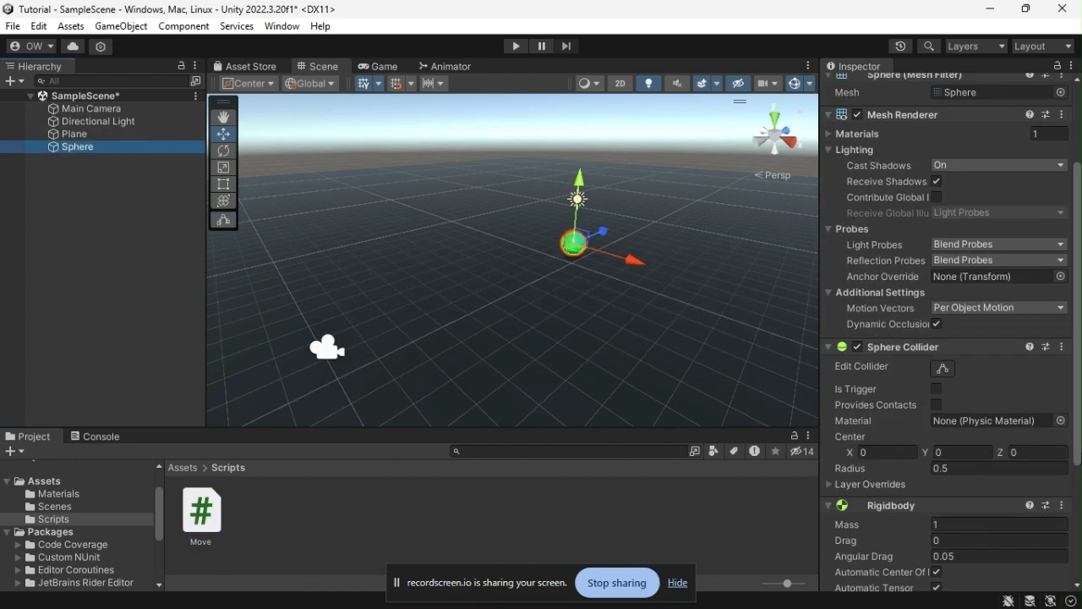
scroll(946, 338, "down", 4)
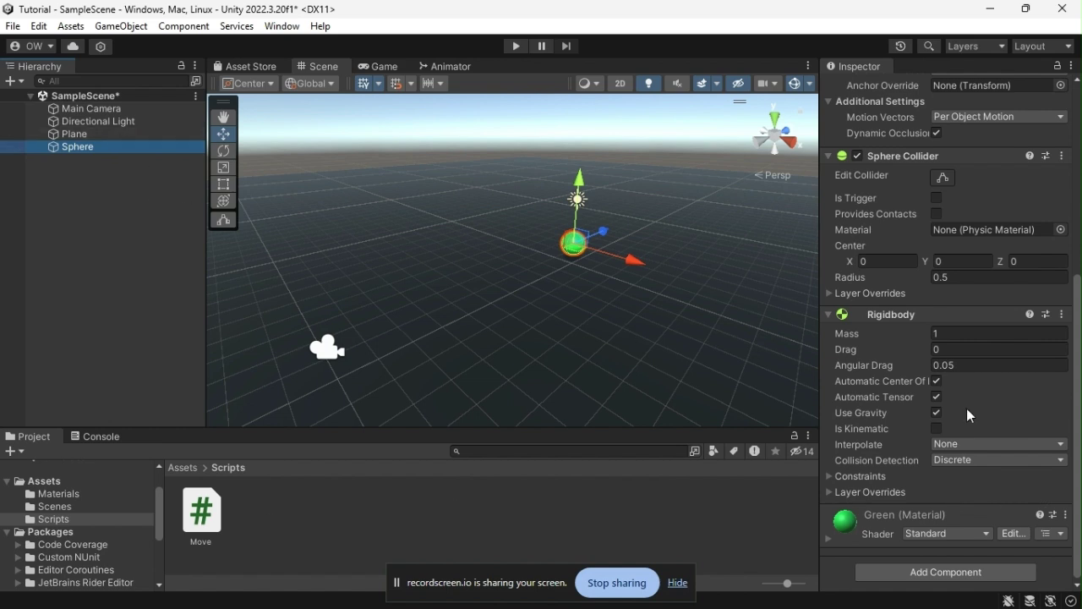
left_click(946, 571)
type("rigi")
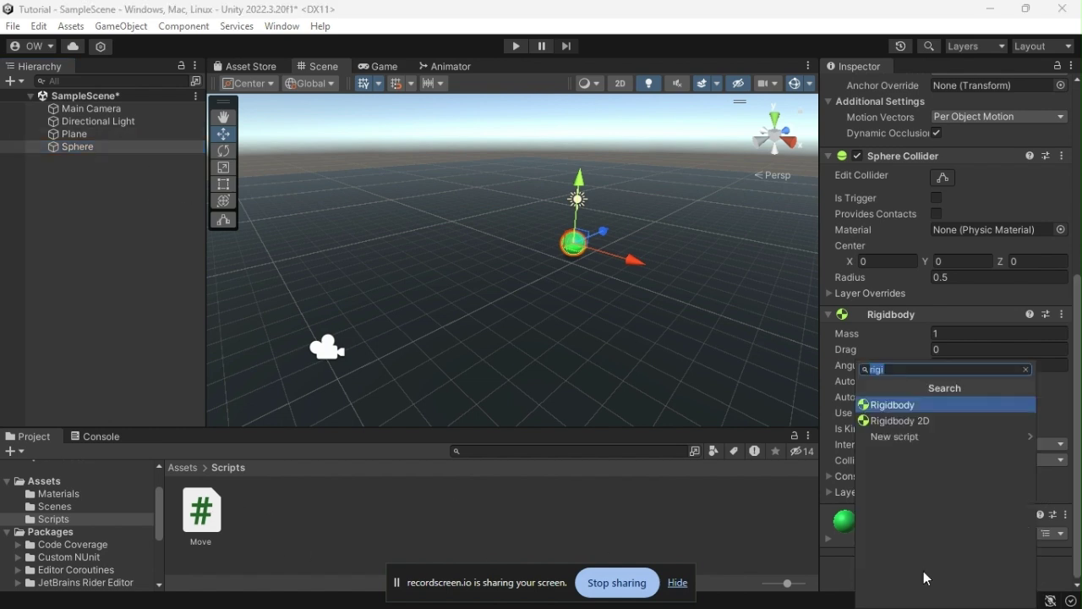
type("mov")
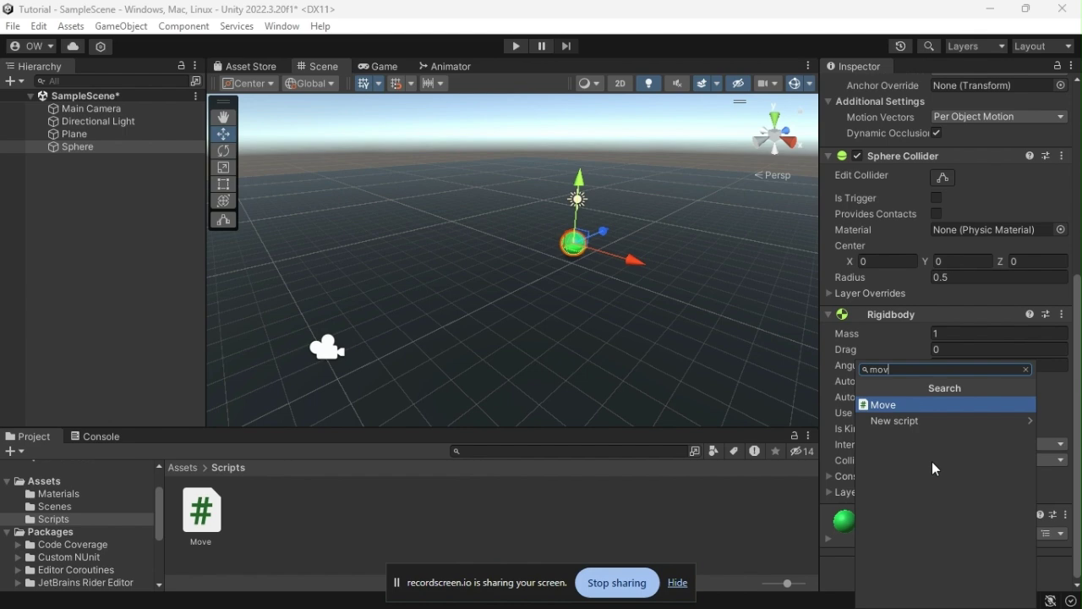
left_click(772, 521)
- Attach the Move script from the Scripts folder to the sphere as a component, and clear the selection
left_click(181, 147)
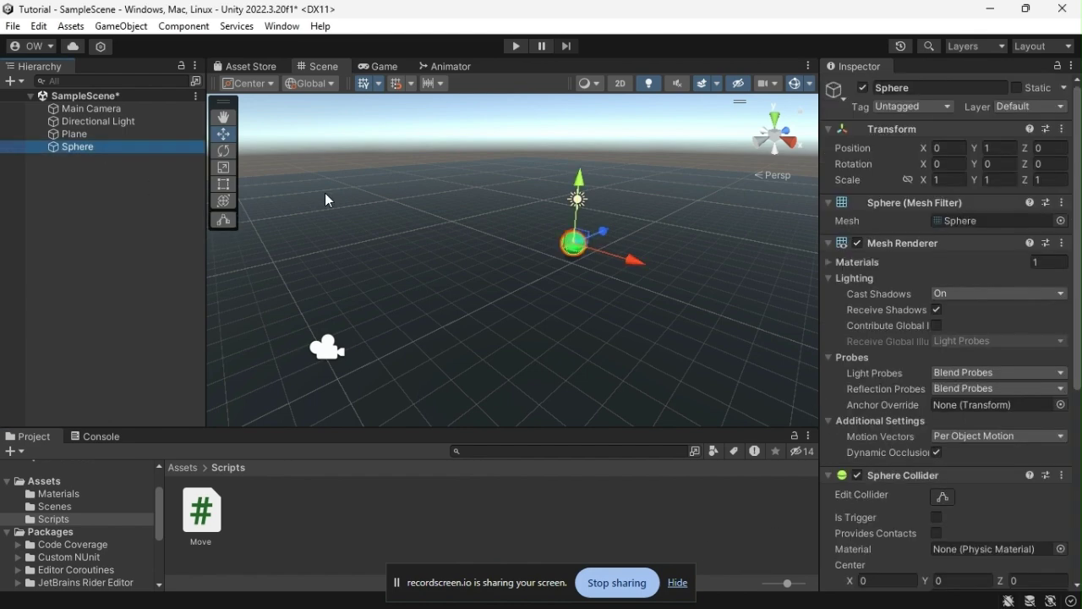
left_click_drag(215, 526, 909, 549)
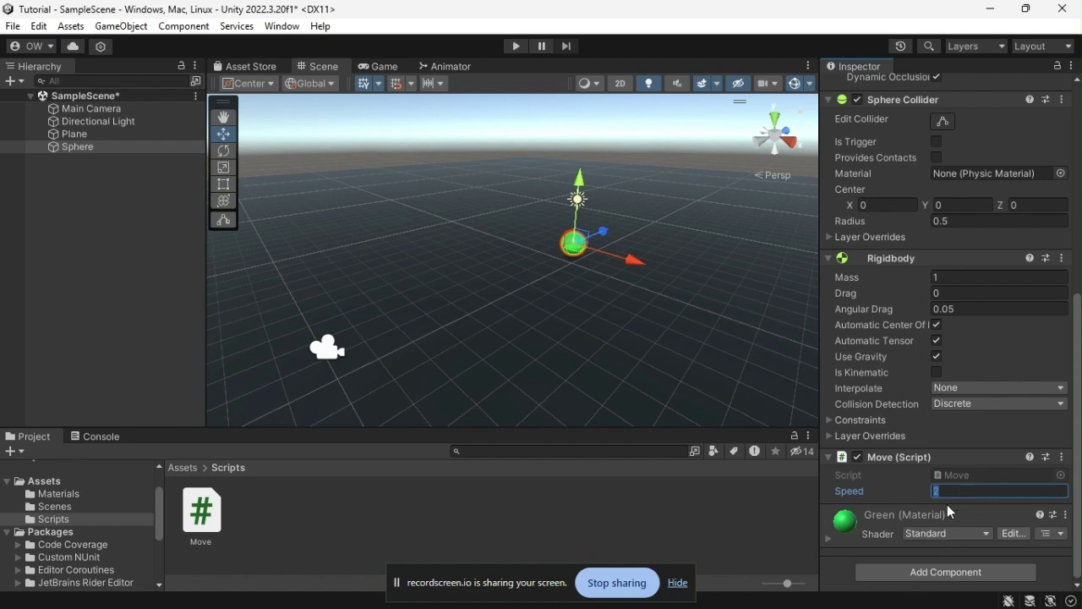
left_click(716, 525)
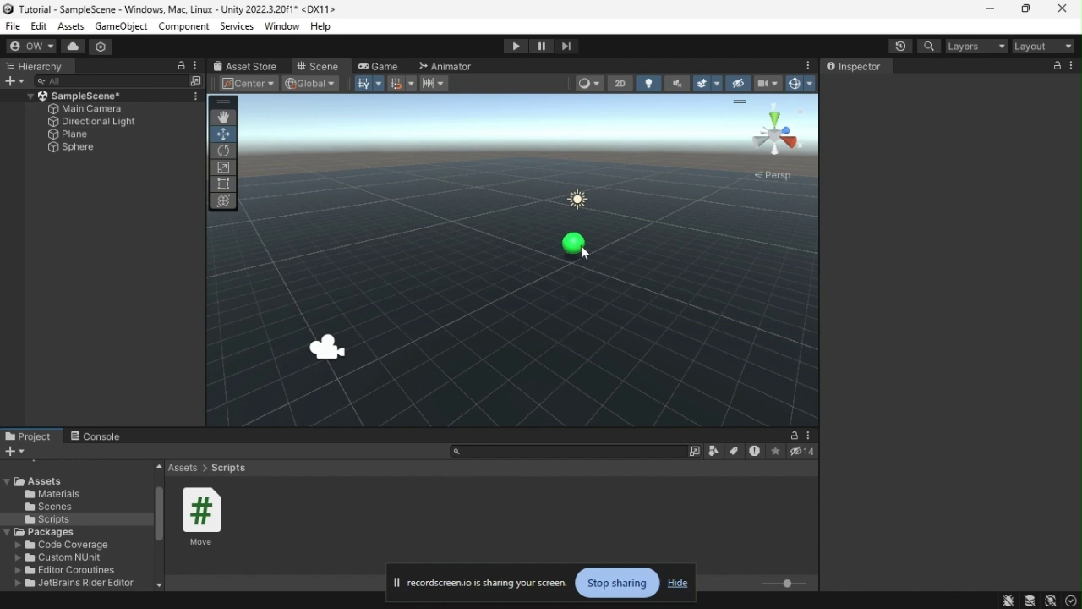
- Play the scene, move the sphere around the plane in different directions to test the Move script, and stop playing
left_click(516, 46)
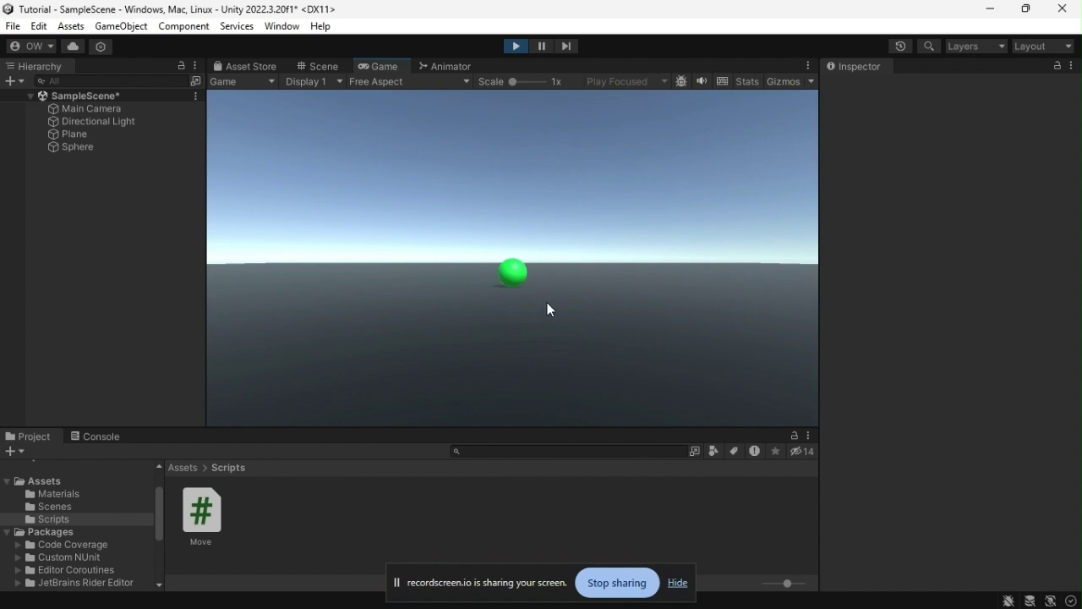
key("s")
key("d")
key("s")
key("a")
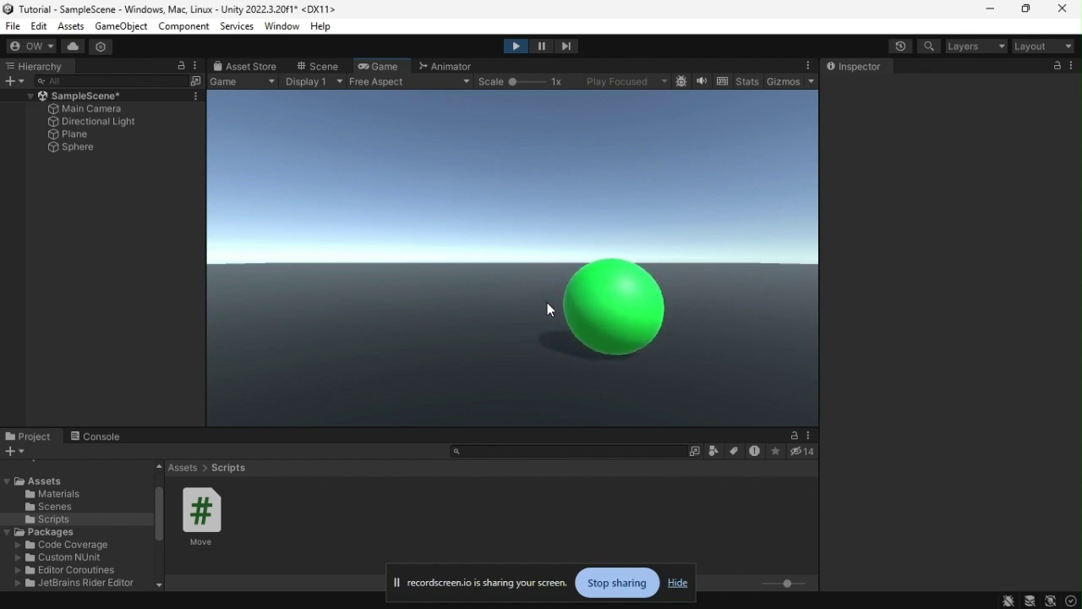
key("w")
key("d")
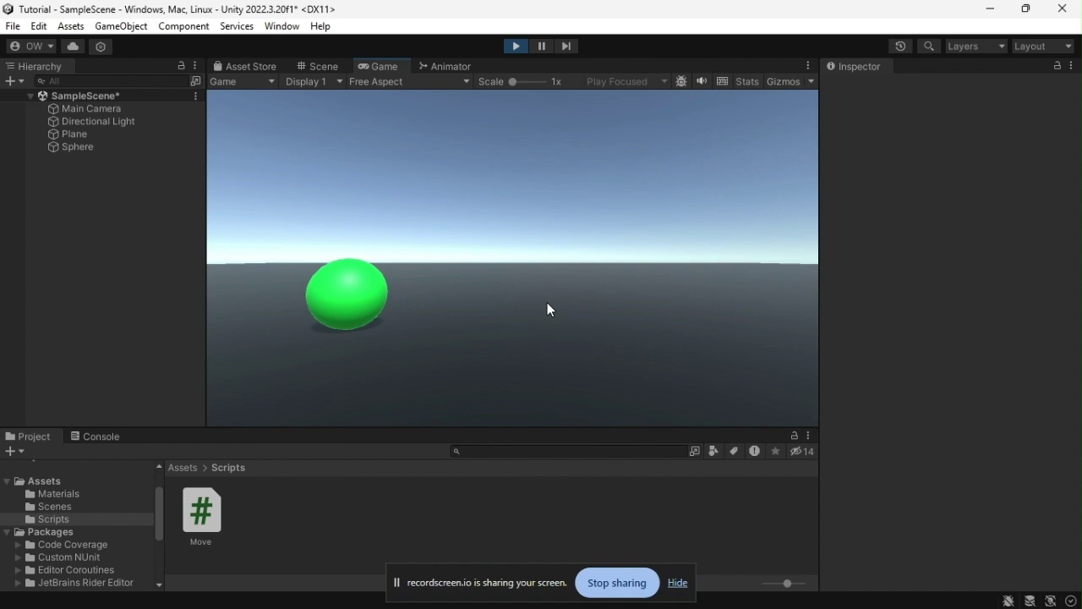
key("d")
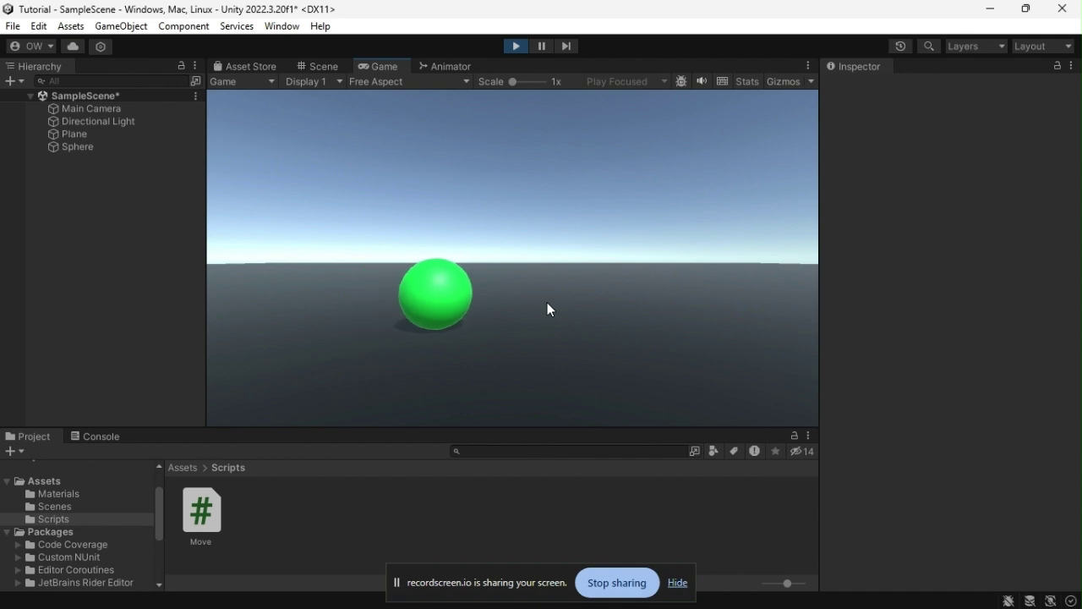
key("s")
key("a")
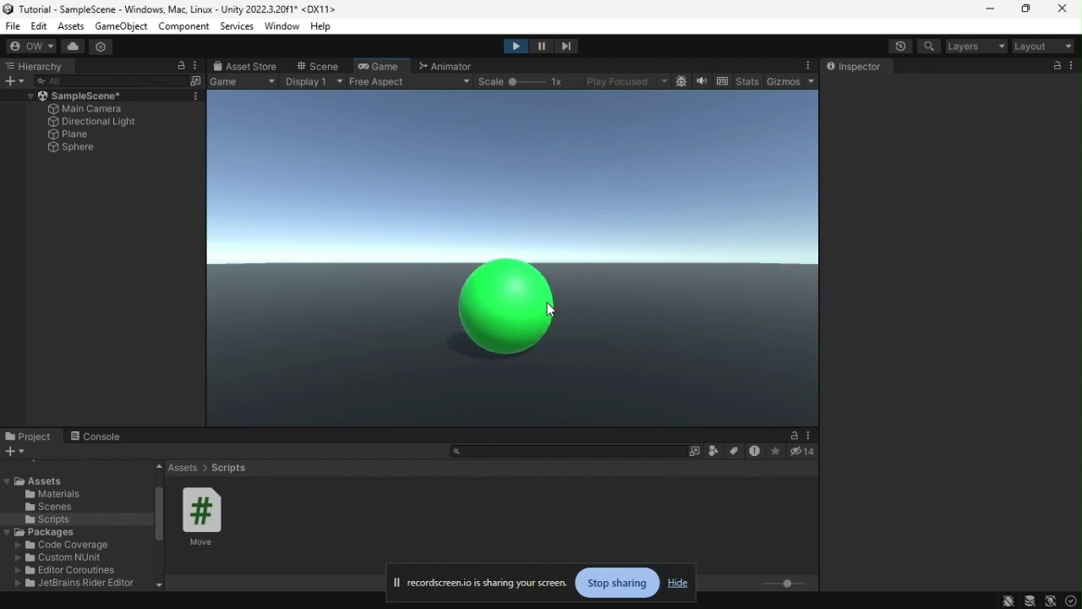
key("d")
key("d")
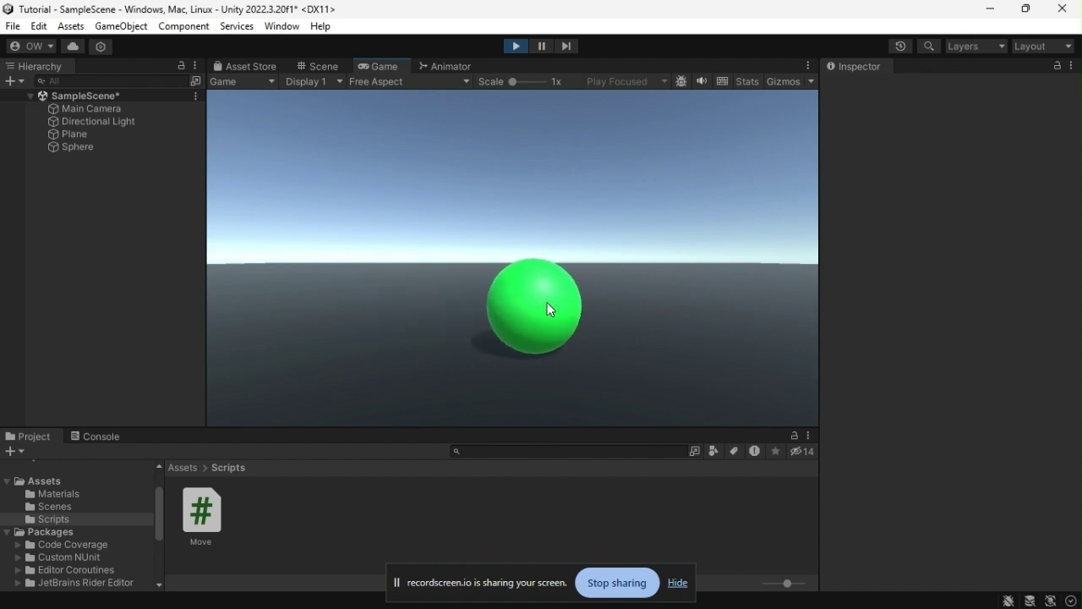
left_click(514, 45)
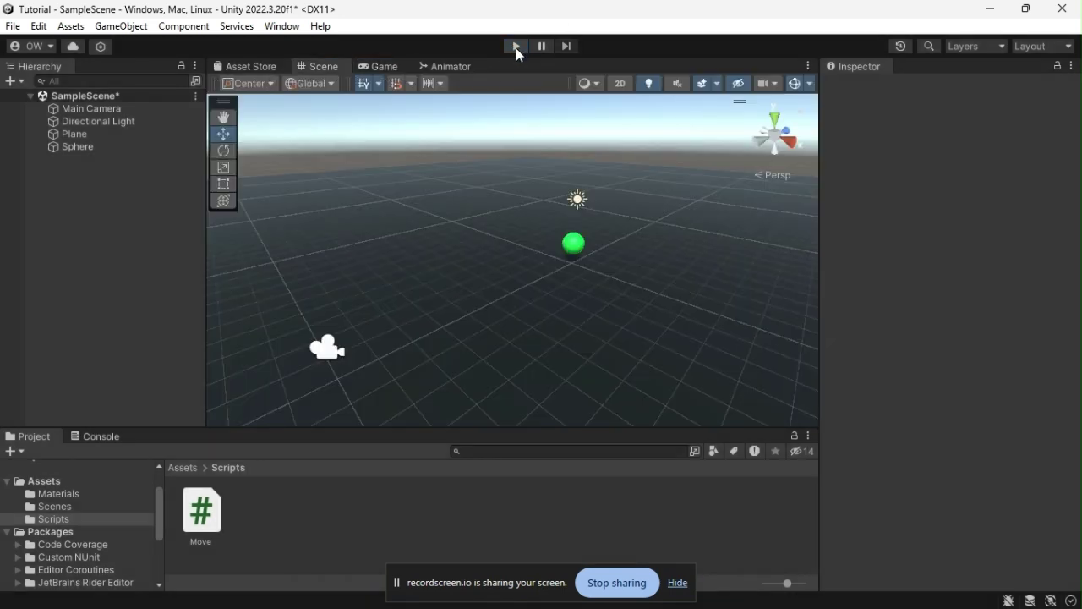